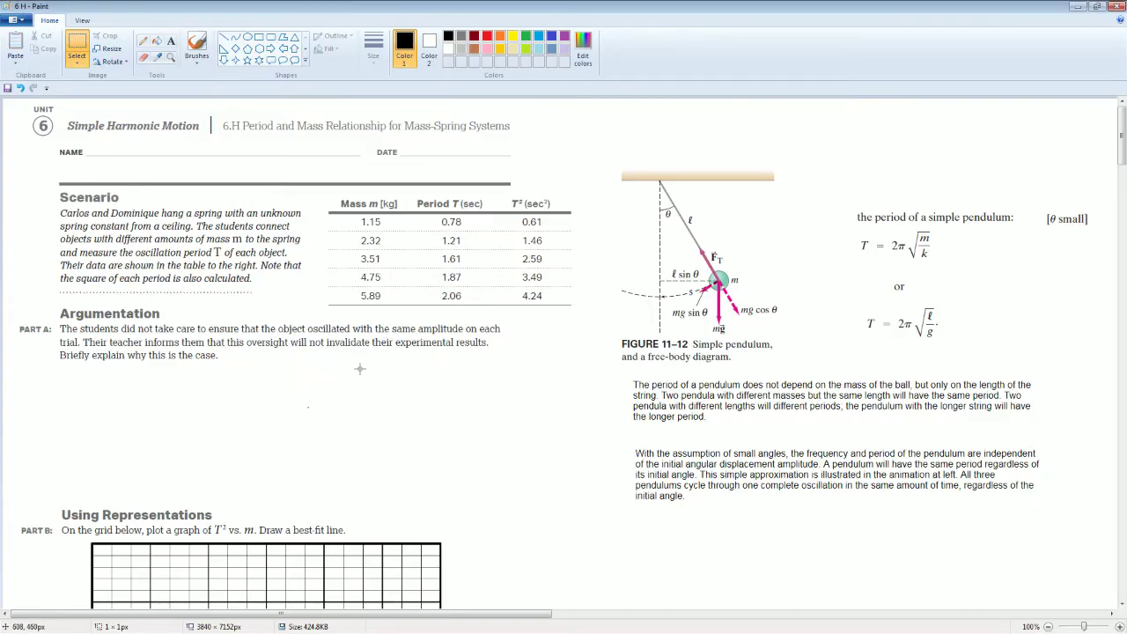
Handwrite "mass on string" in black brush beside the pendulum period formula containing ℓ over g.
scroll(360, 369, "up", 1)
left_click_drag(149, 614, 168, 614)
left_click_drag(1120, 121, 1121, 125)
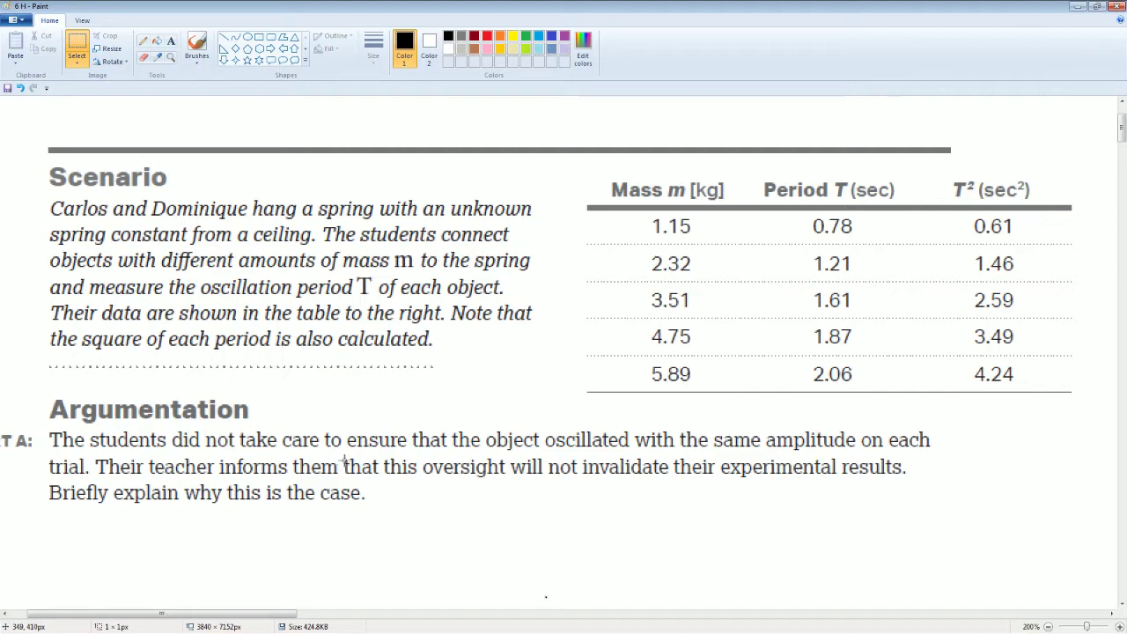
scroll(442, 450, "down", 1)
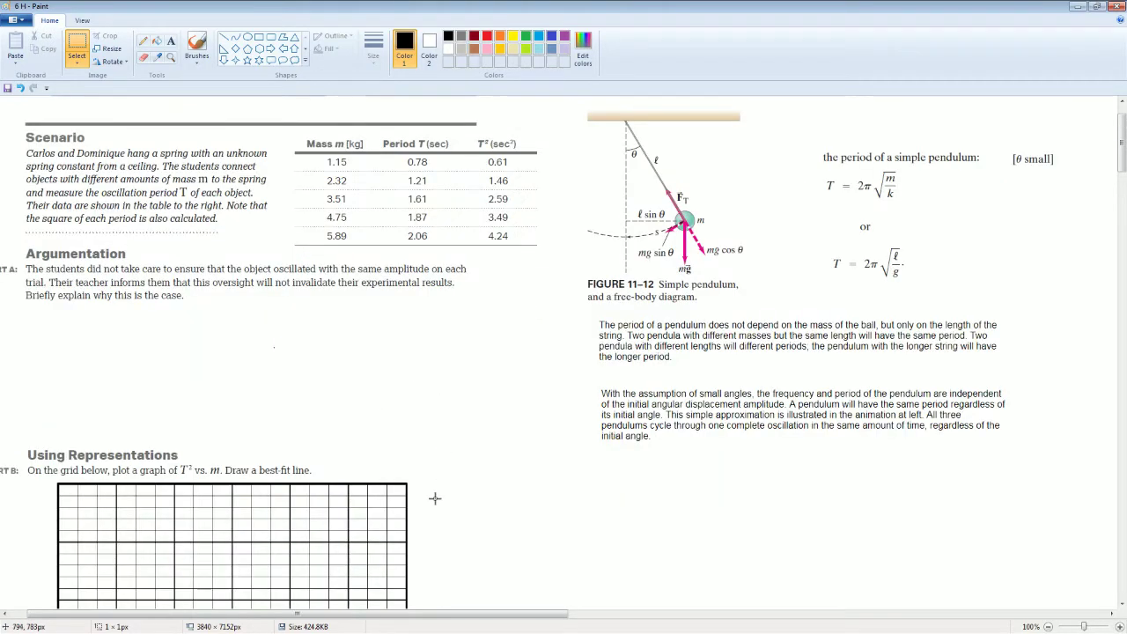
left_click_drag(413, 619, 464, 621)
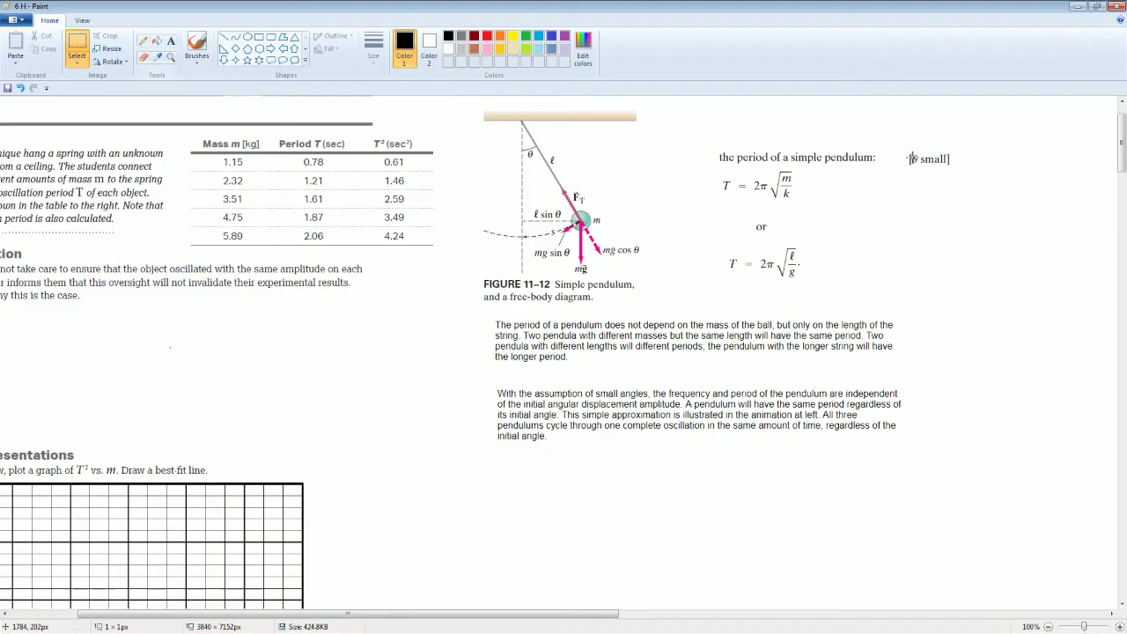
left_click(199, 42)
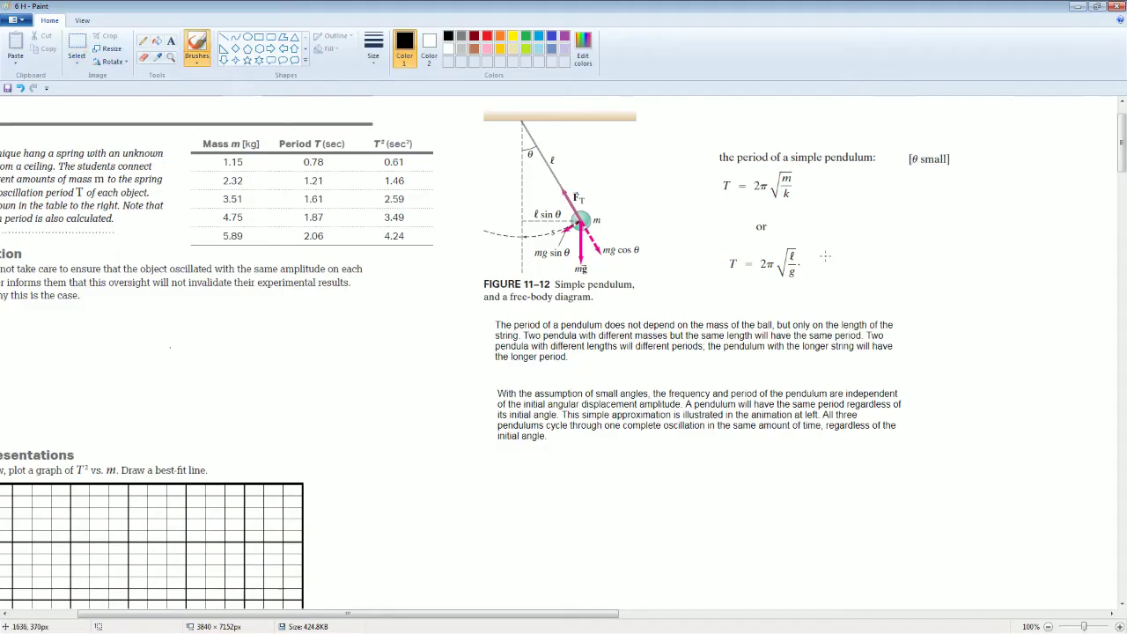
mouse_move(825, 256)
left_mouse_down()
mouse_move(949, 258)
mouse_move(943, 274)
left_mouse_up()
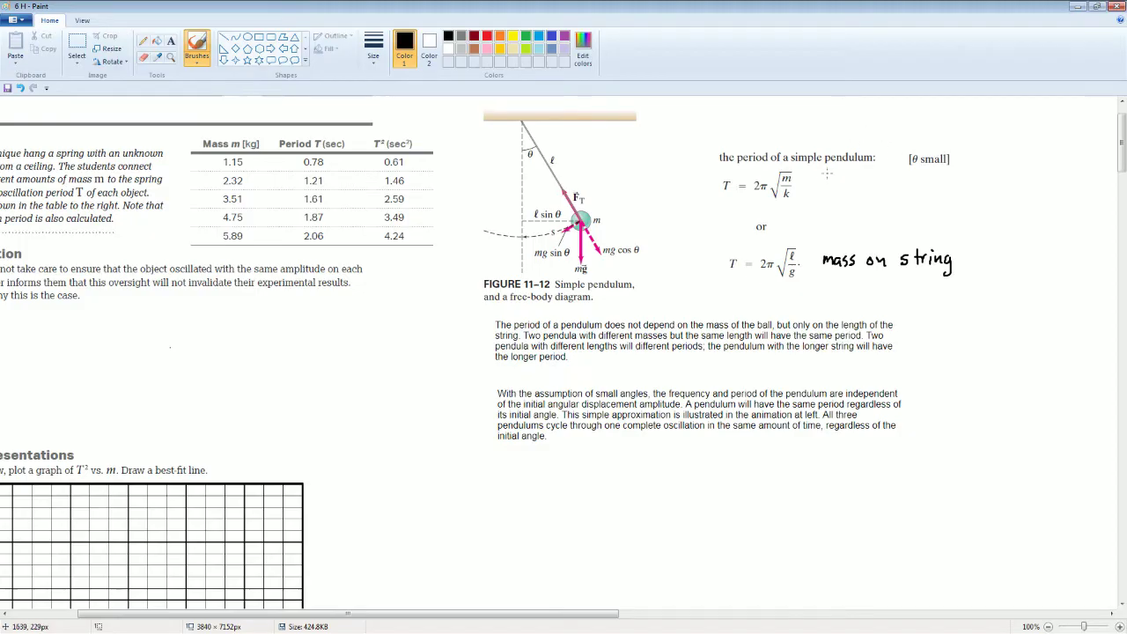
Handwrite "spring and mass" in black brush beside the period formula containing m over k.
scroll(724, 264, "up", 1)
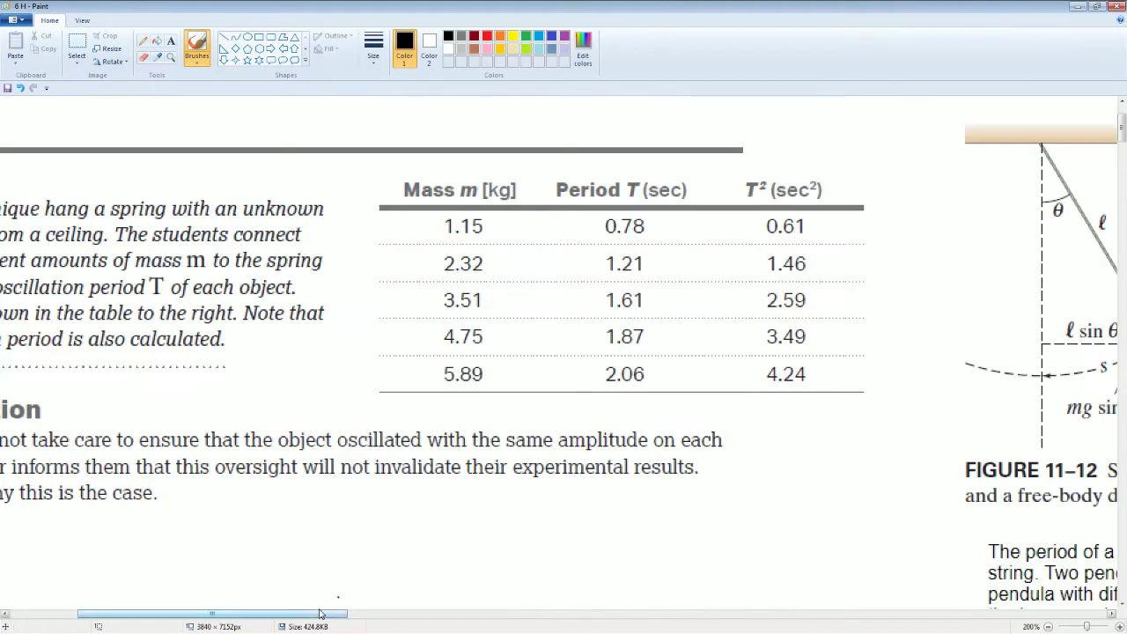
left_click_drag(270, 610, 535, 624)
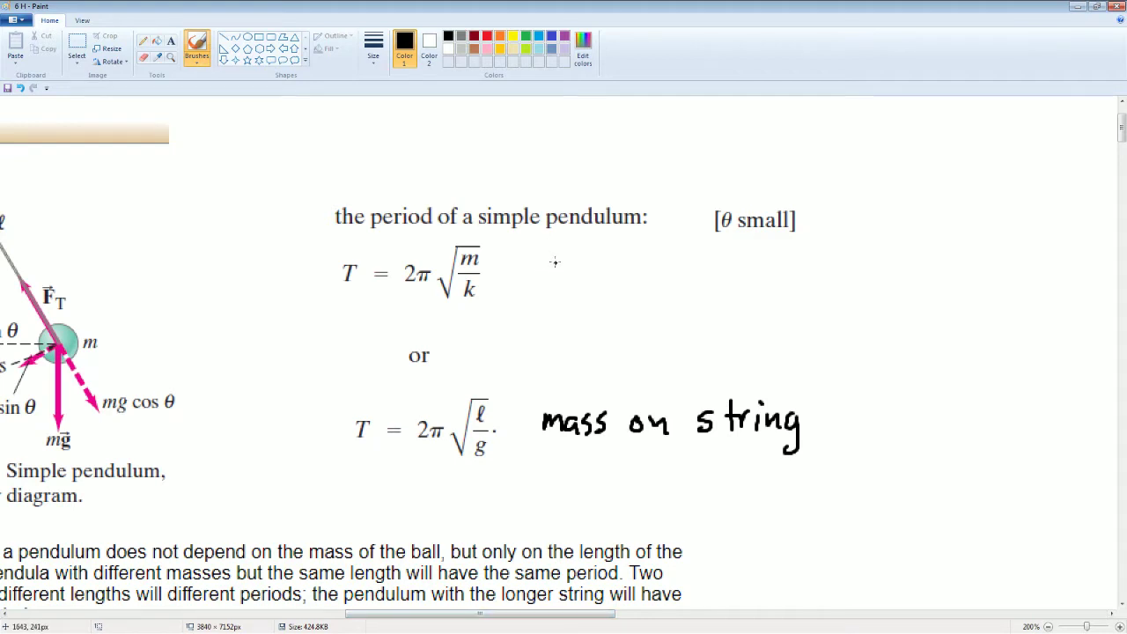
mouse_move(562, 257)
left_mouse_down()
mouse_move(551, 275)
mouse_move(592, 261)
mouse_move(614, 287)
left_mouse_up()
left_click(596, 258)
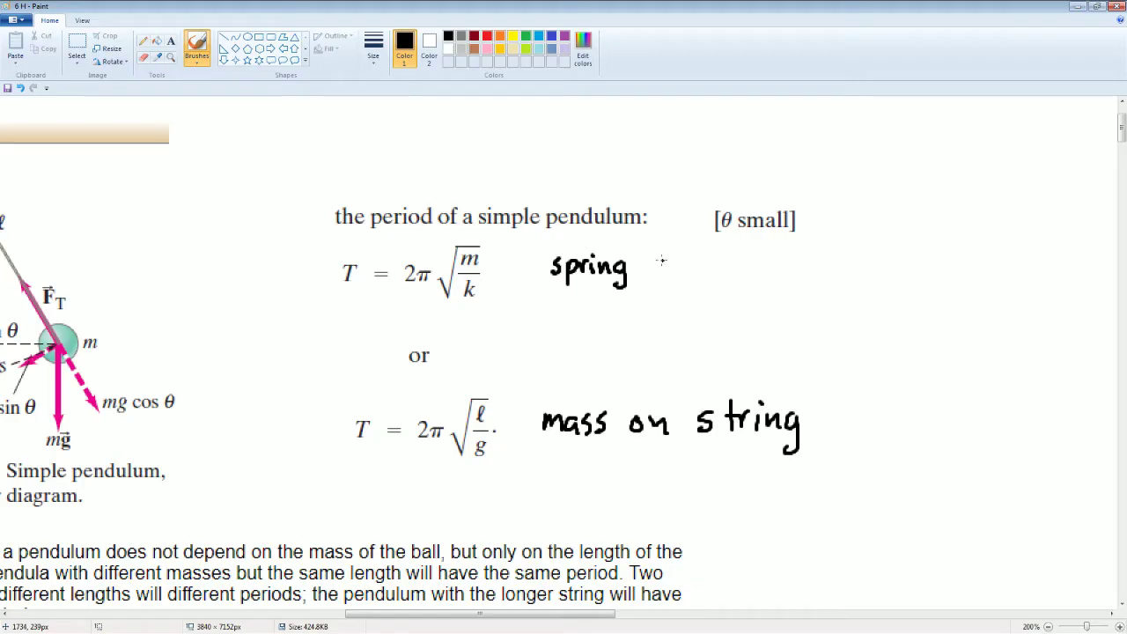
mouse_move(661, 260)
left_mouse_down()
mouse_move(773, 257)
mouse_move(788, 274)
left_mouse_up()
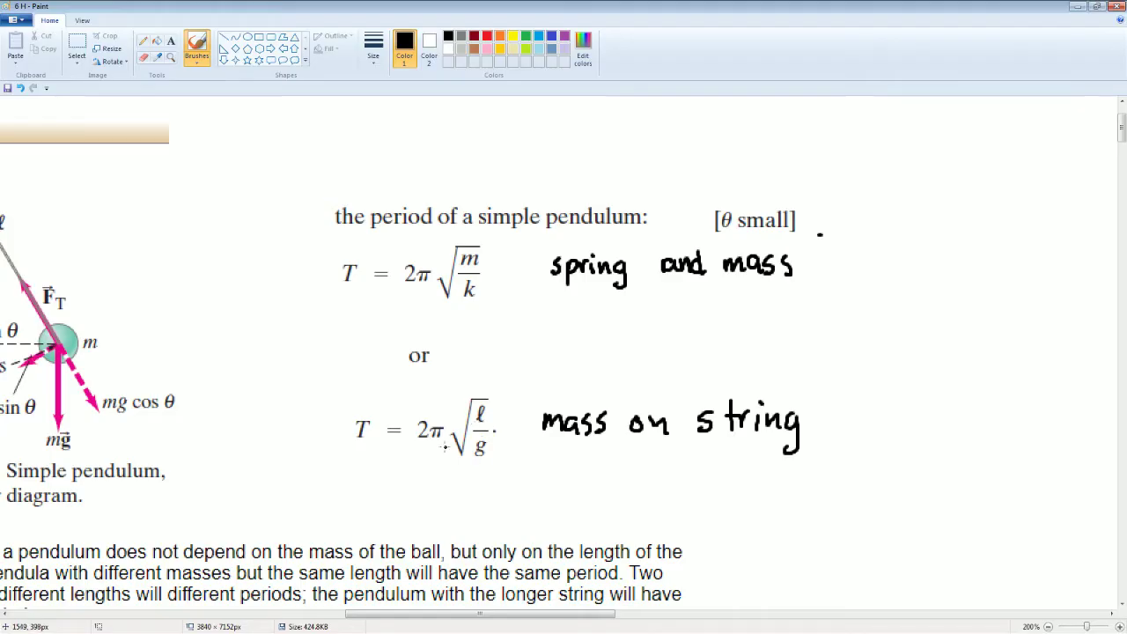
Paste the prepared red answer about amplitude not affecting the period for small angles below the Part A question.
left_click_drag(553, 616, 489, 616)
left_click_drag(1124, 141, 1122, 149)
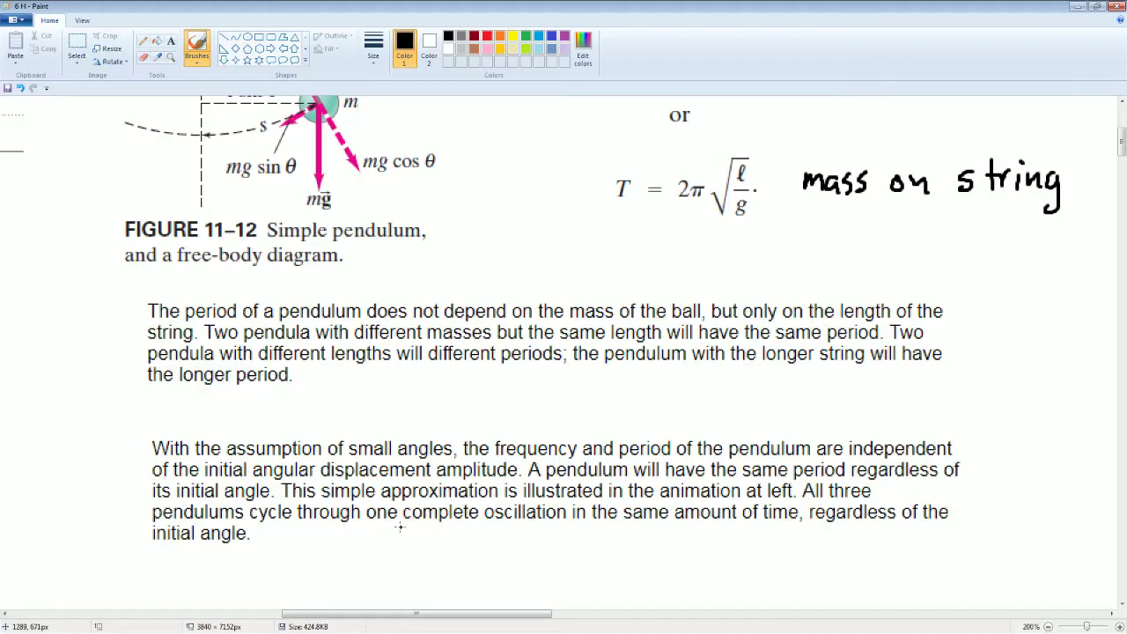
scroll(400, 526, "up", 4)
scroll(396, 526, "down", 3)
scroll(394, 525, "up", 2)
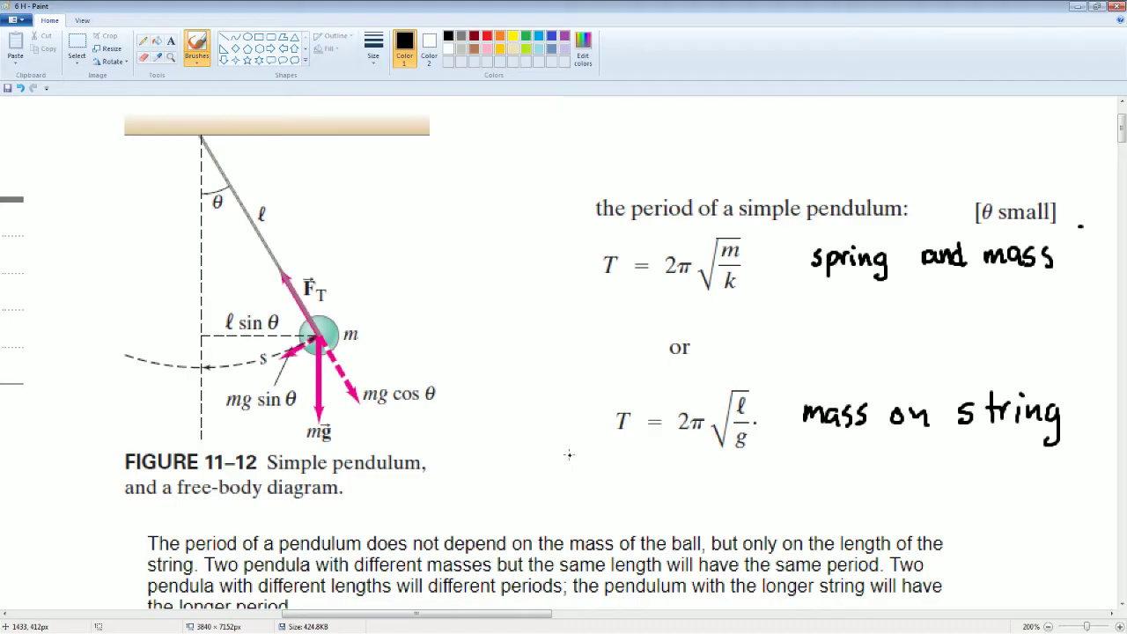
scroll(569, 455, "down", 1)
left_click_drag(498, 614, 297, 614)
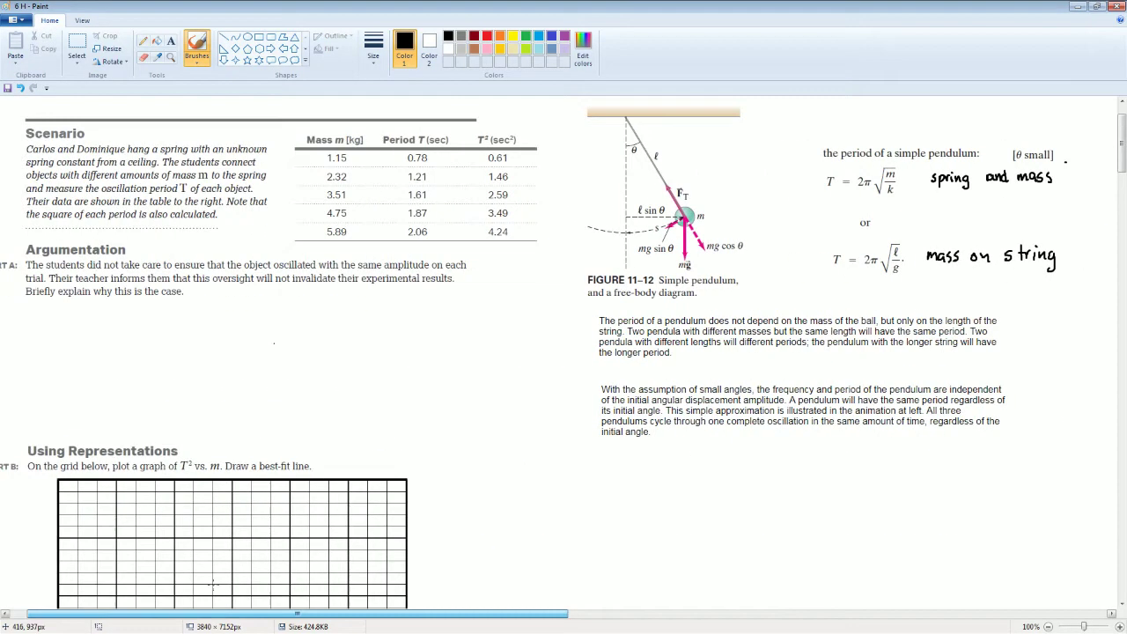
left_click_drag(208, 613, 190, 613)
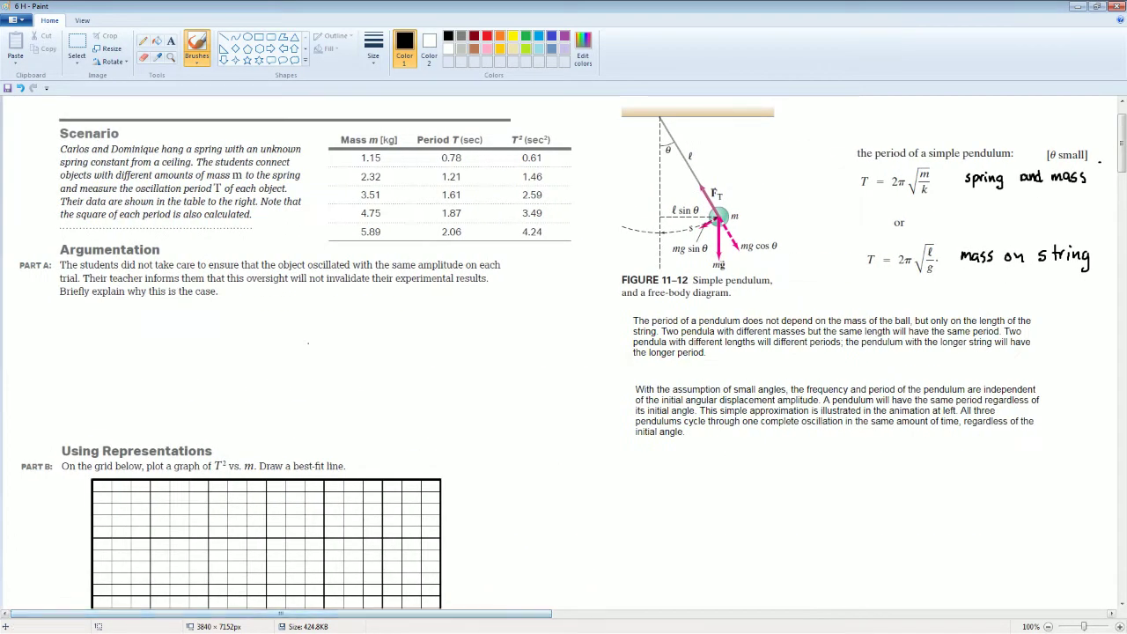
key("ctrl+v")
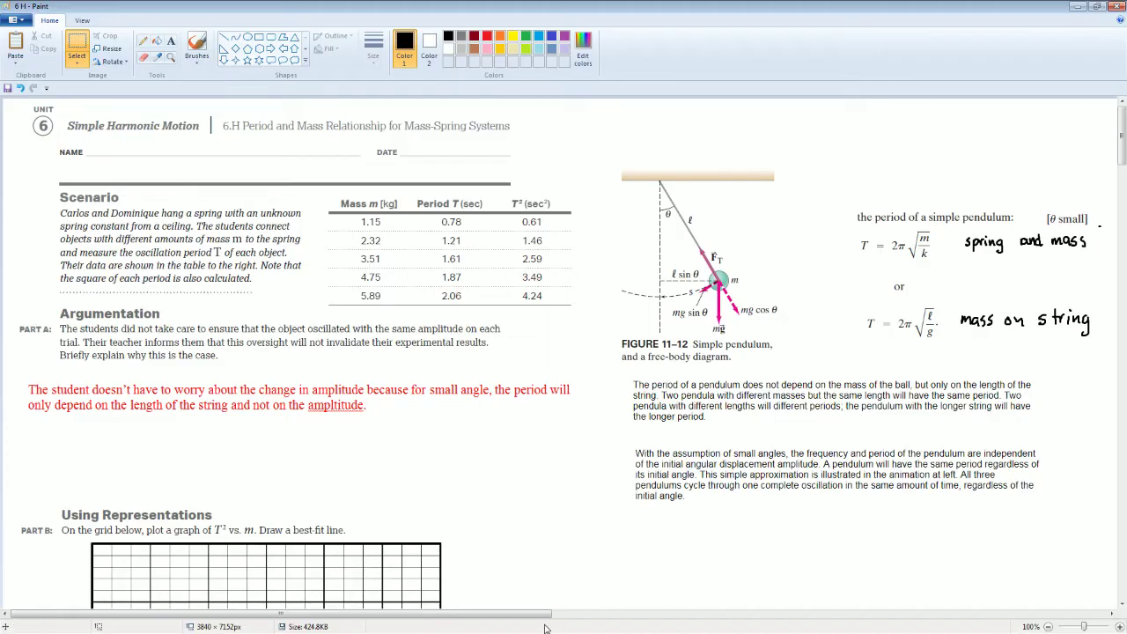
Examine the pendulum figure, the two labelled period formulas and the Part B grid with its data table.
scroll(573, 531, "right", 2)
scroll(573, 531, "up", 1)
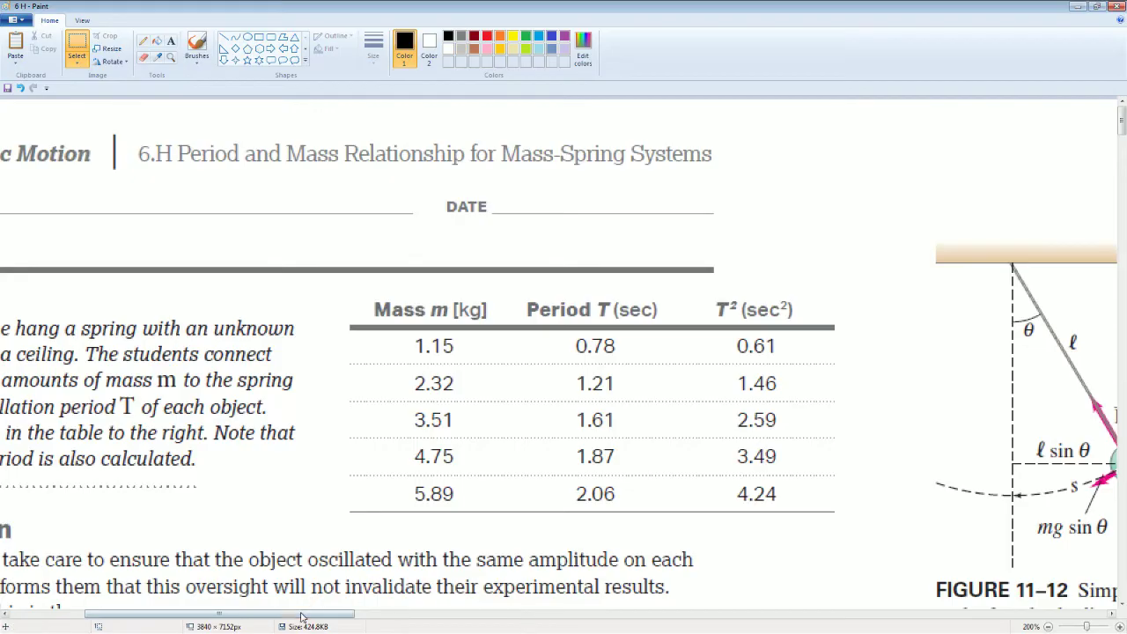
left_click_drag(301, 617, 507, 616)
scroll(443, 584, "down", 3)
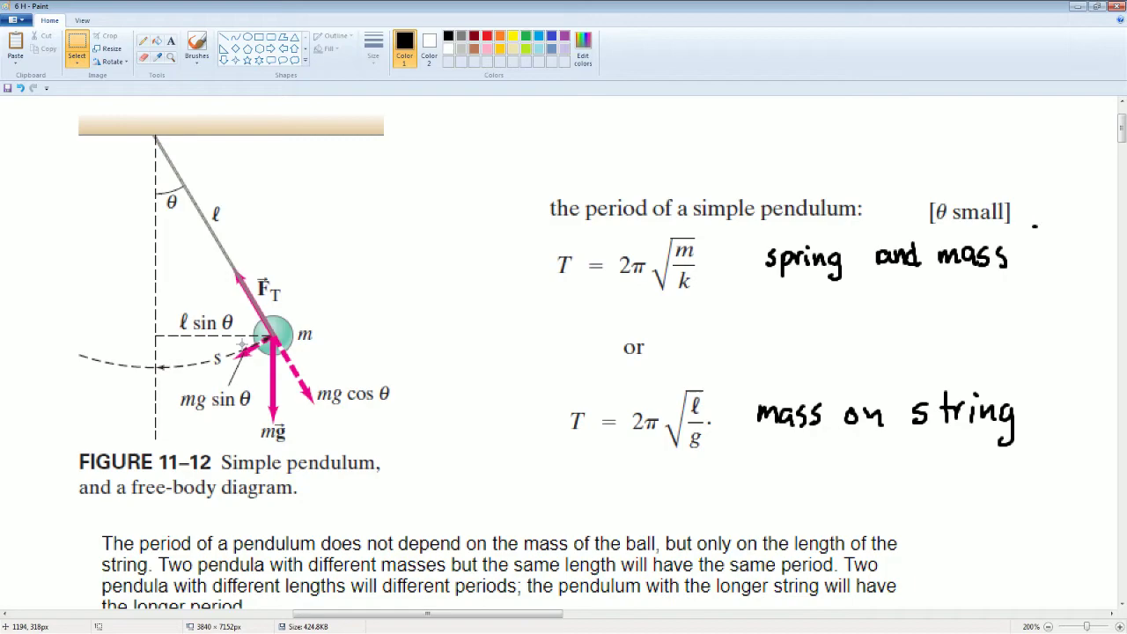
scroll(357, 396, "down", 1)
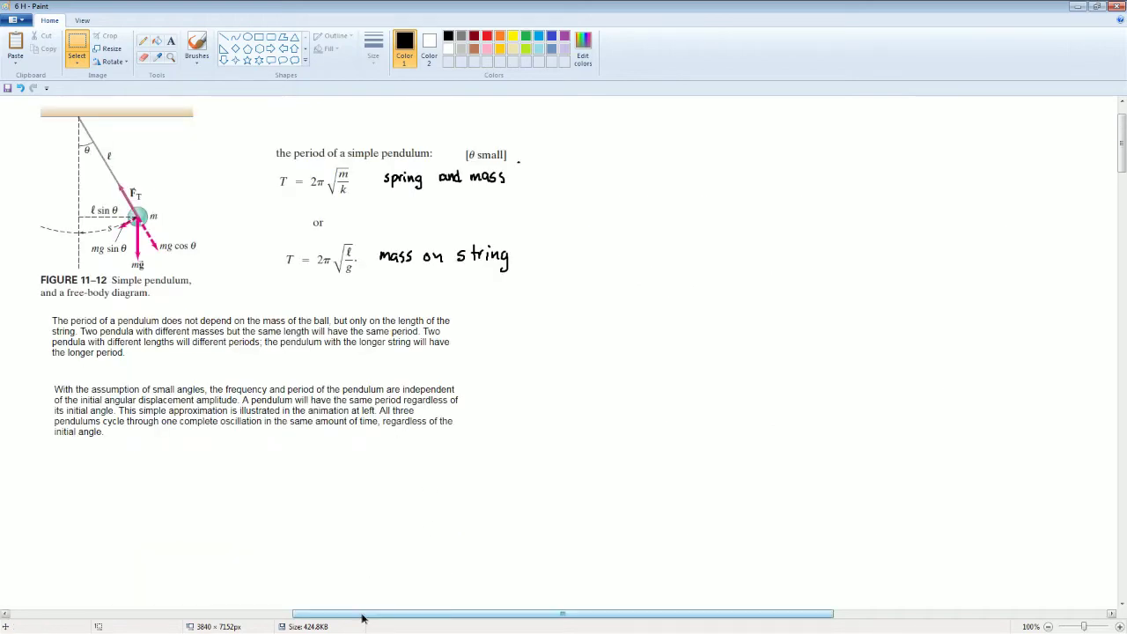
left_click_drag(361, 618, 69, 618)
scroll(86, 484, "down", 3)
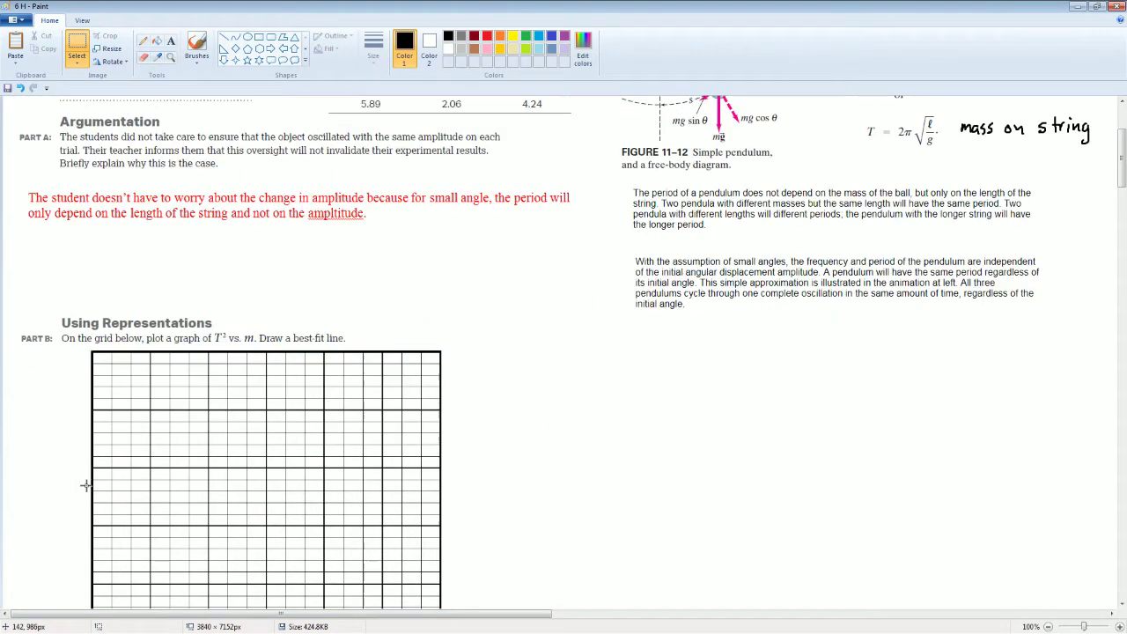
scroll(89, 429, "down", 3)
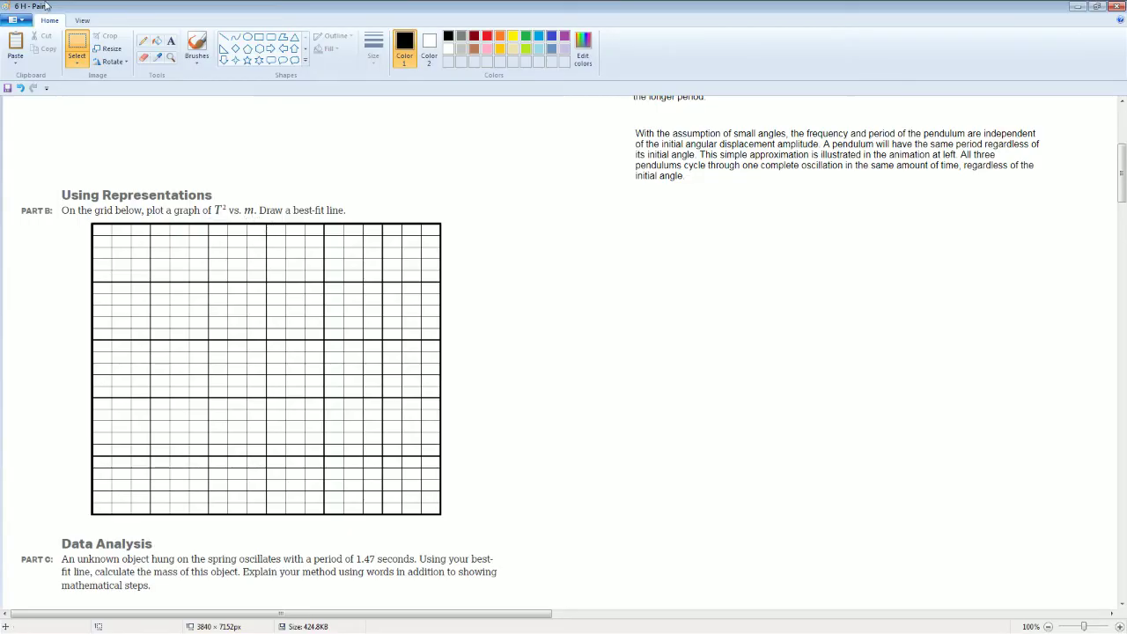
scroll(607, 251, "up", 6)
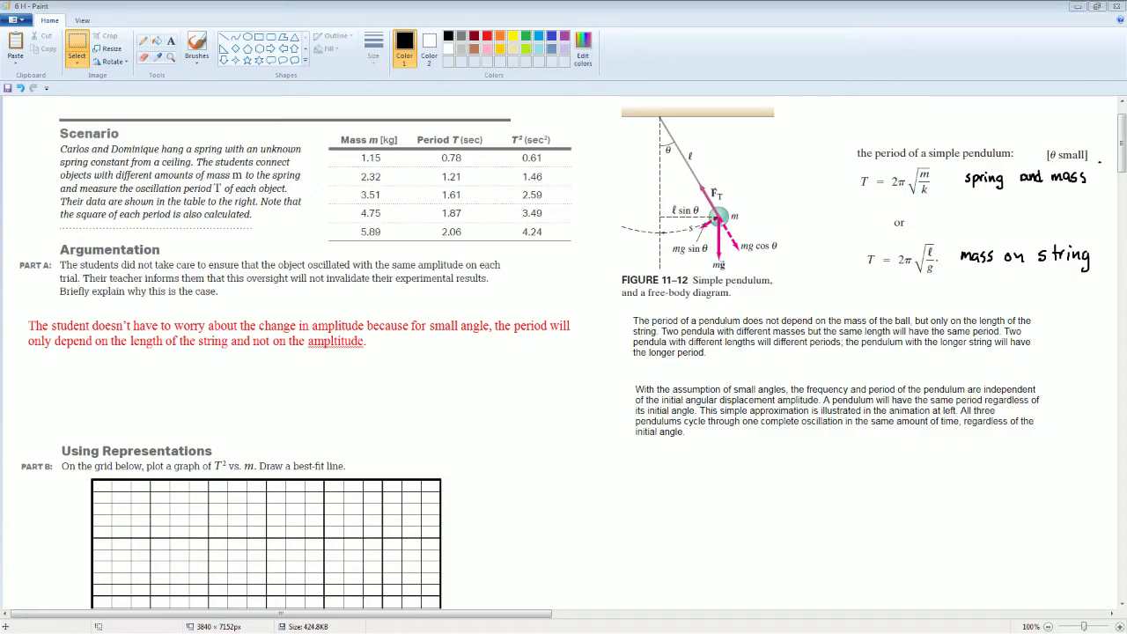
Switch to Excel, insert a markers-only scatter chart from the mass and period-squared data in A1:B6, and move it nearer the data.
key("alt+Tab")
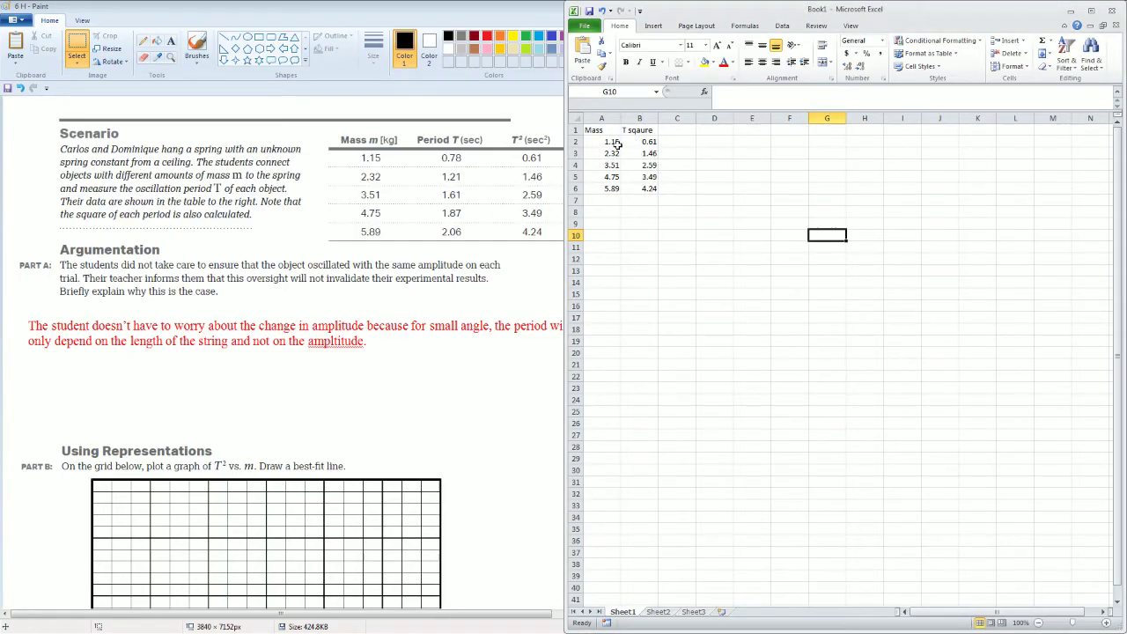
left_click_drag(606, 130, 638, 189)
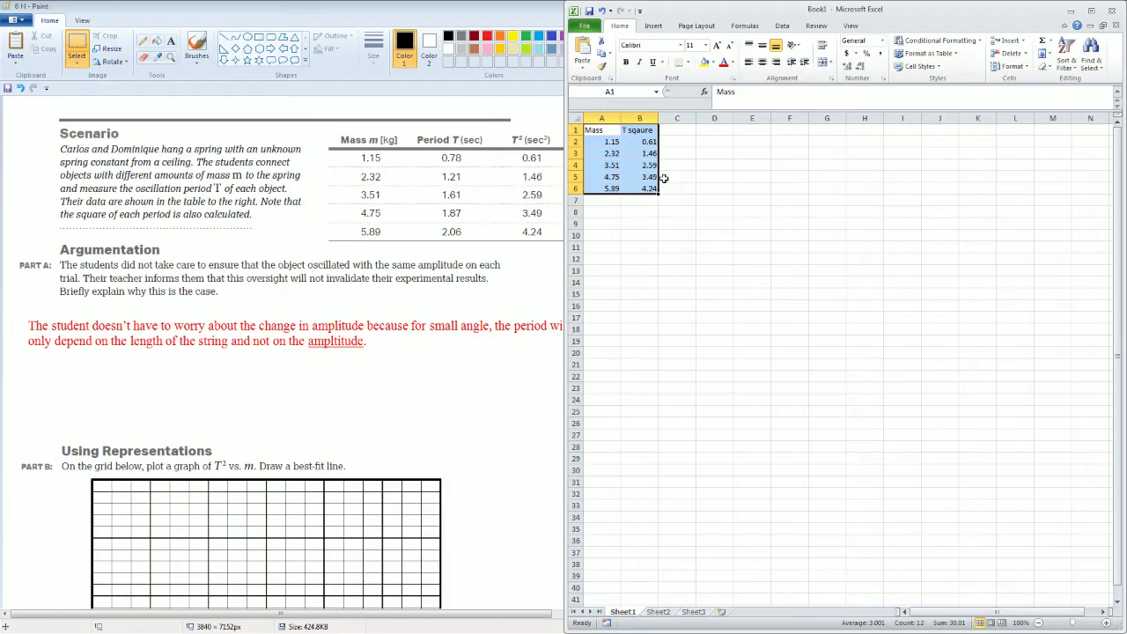
left_click(653, 25)
left_click(823, 53)
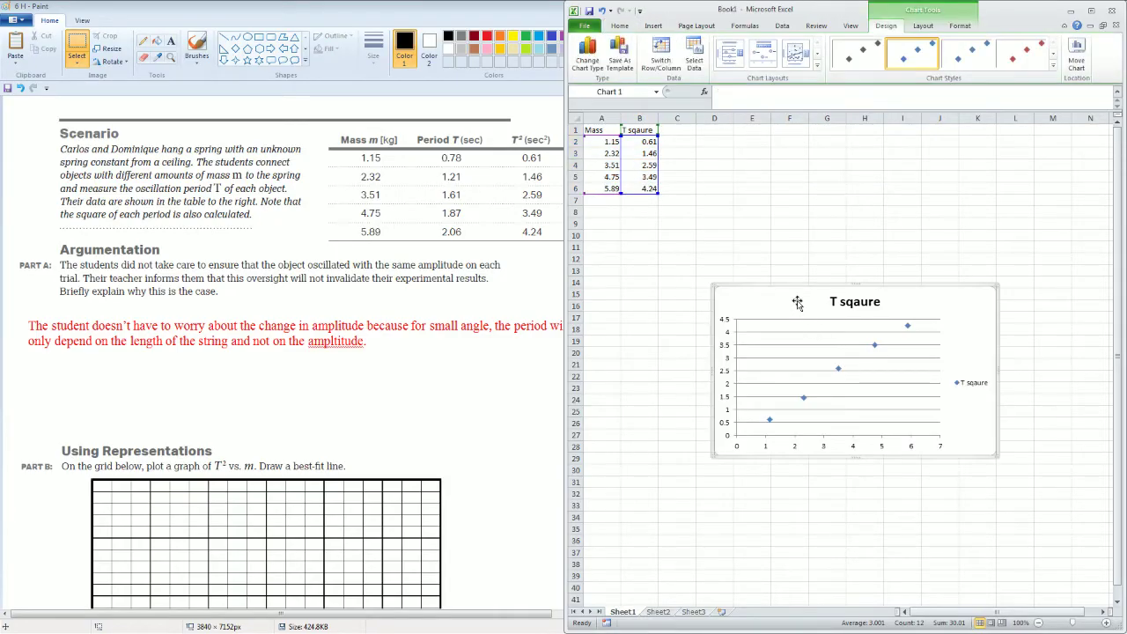
left_click_drag(795, 300, 728, 279)
Enlarge the scatter chart and apply the layout with a chart title, axis titles and legend but no trendline.
left_click(730, 53)
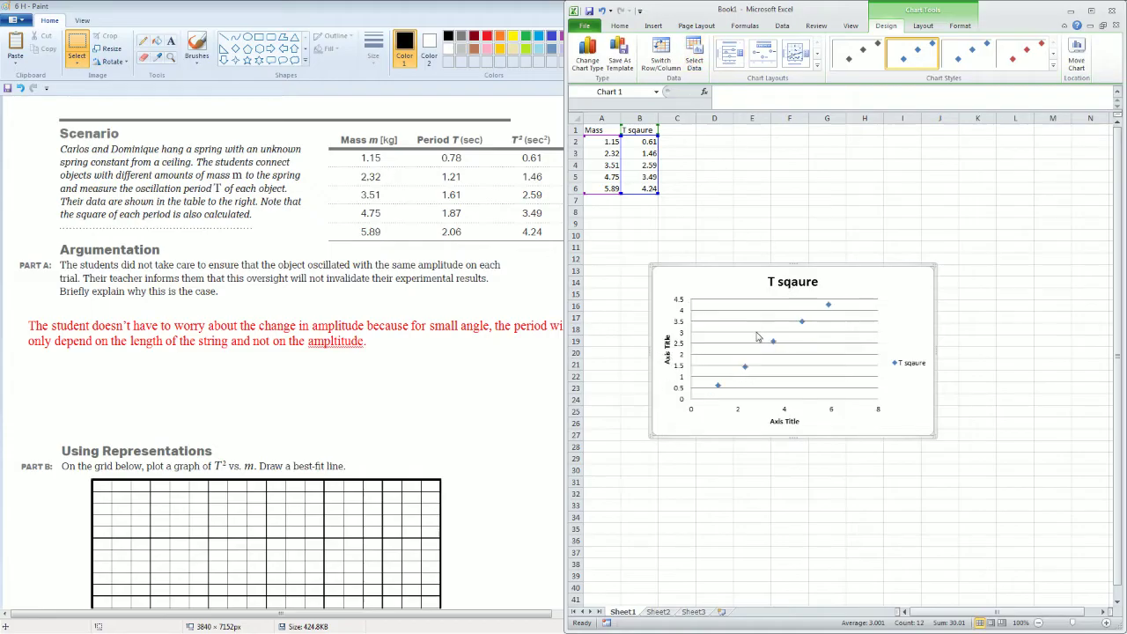
left_click(795, 54)
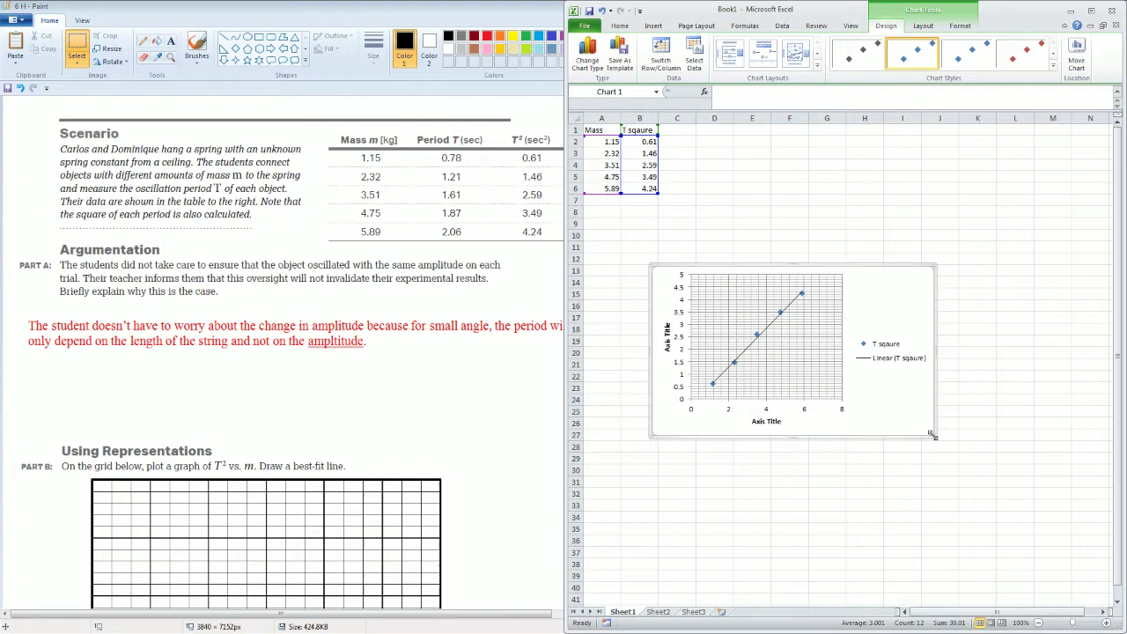
left_click_drag(935, 435, 1054, 523)
left_click(817, 65)
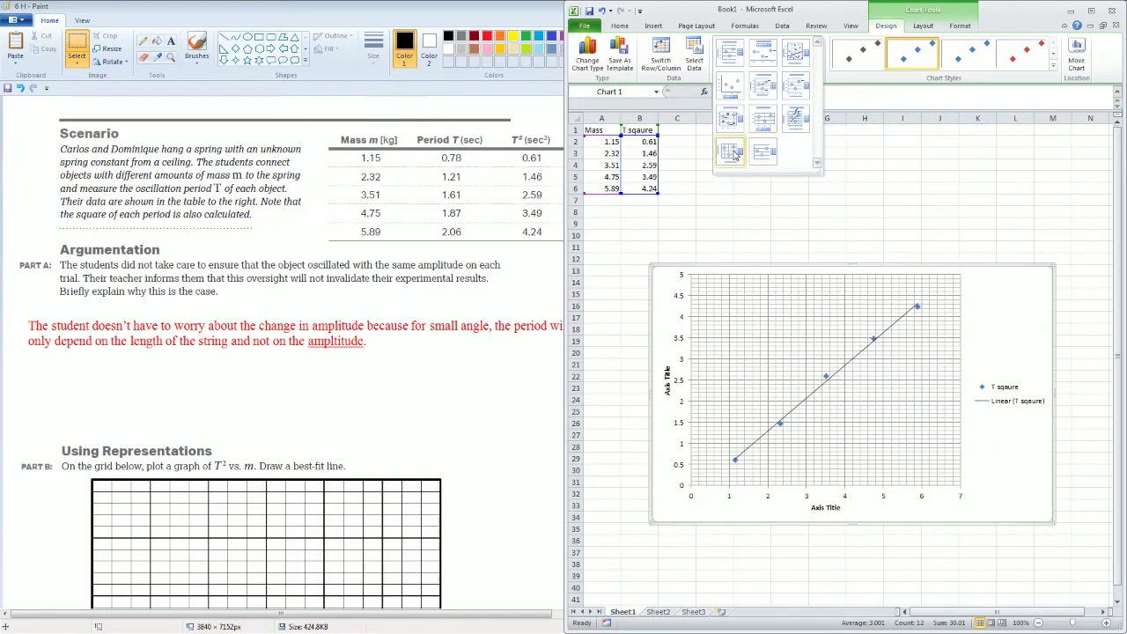
left_click(734, 57)
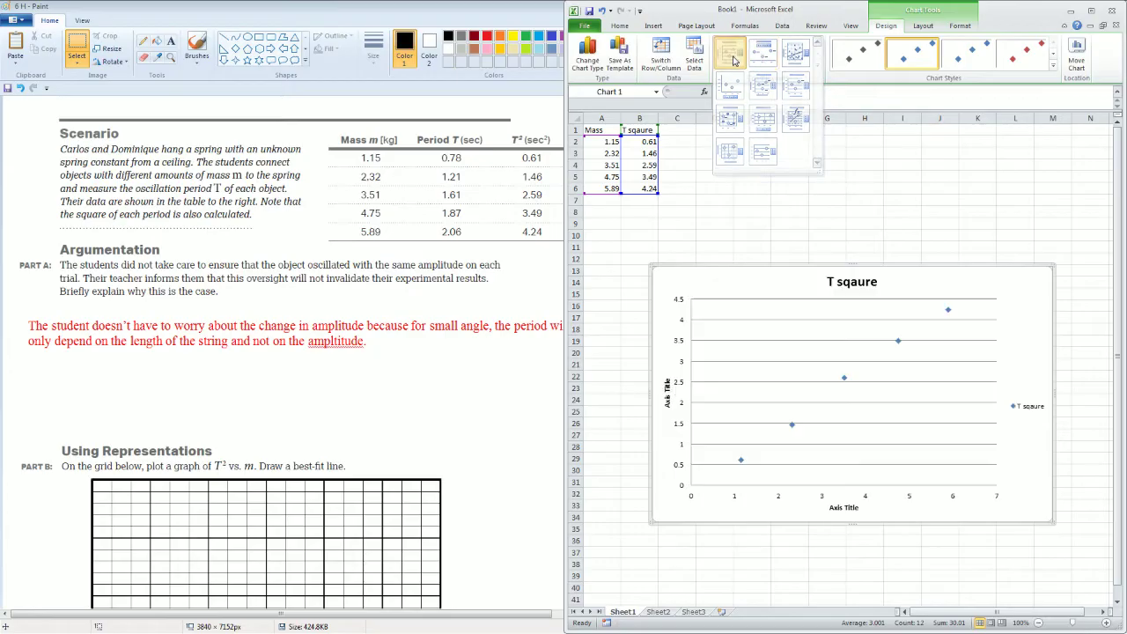
Delete the title and legend from the scatter chart, keeping the chart itself.
left_click(842, 280)
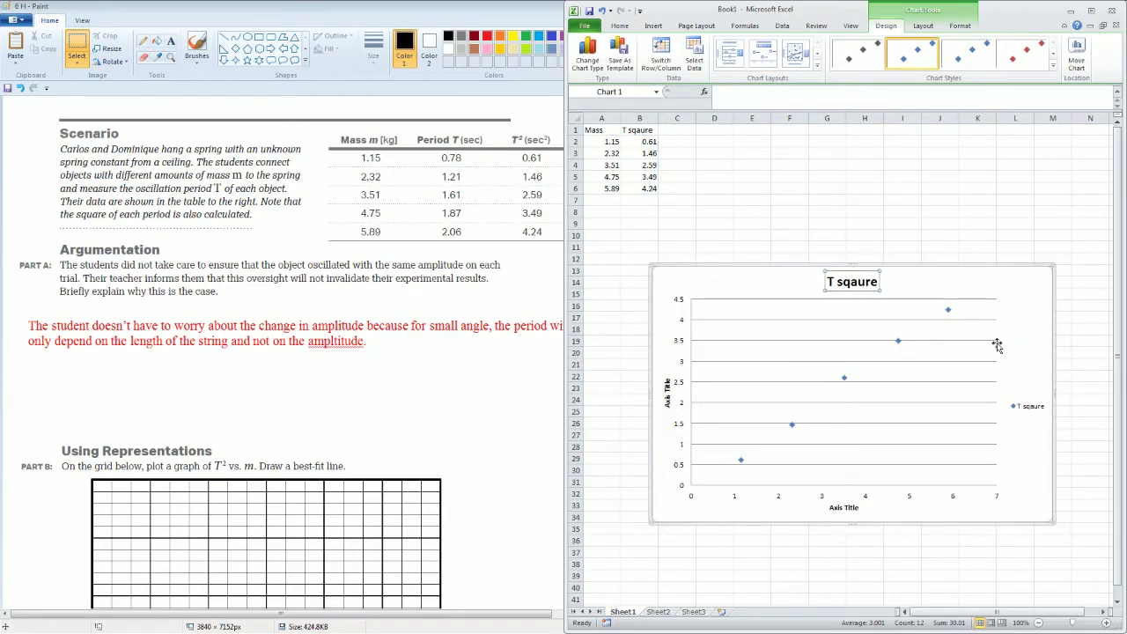
key("Delete")
left_click(1028, 394)
key("Delete")
key("Delete")
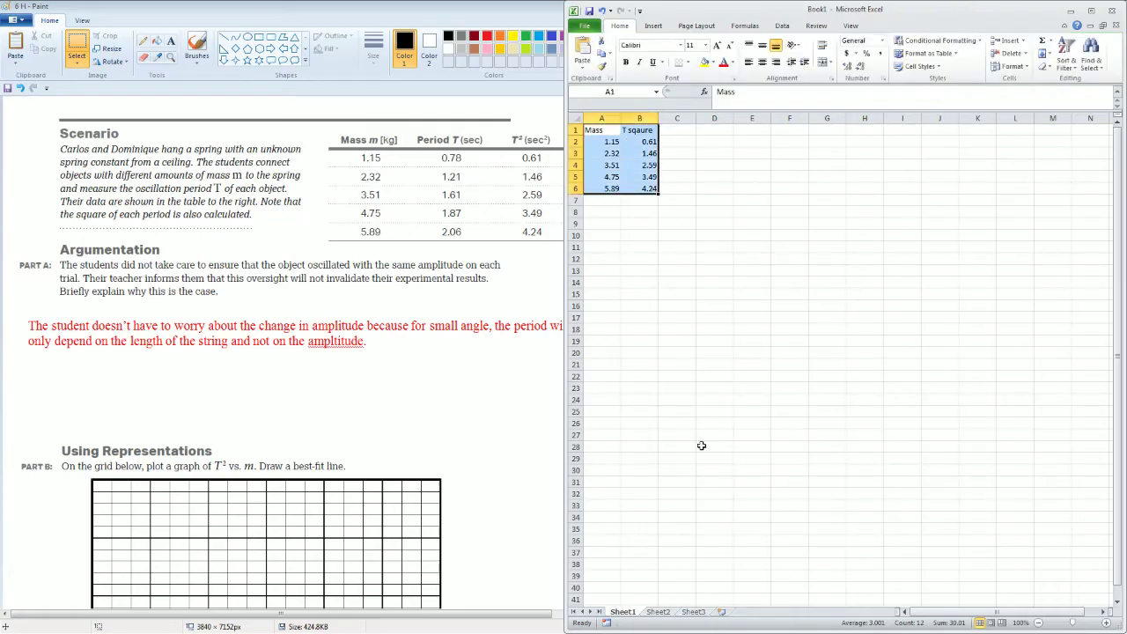
key("ctrl+z")
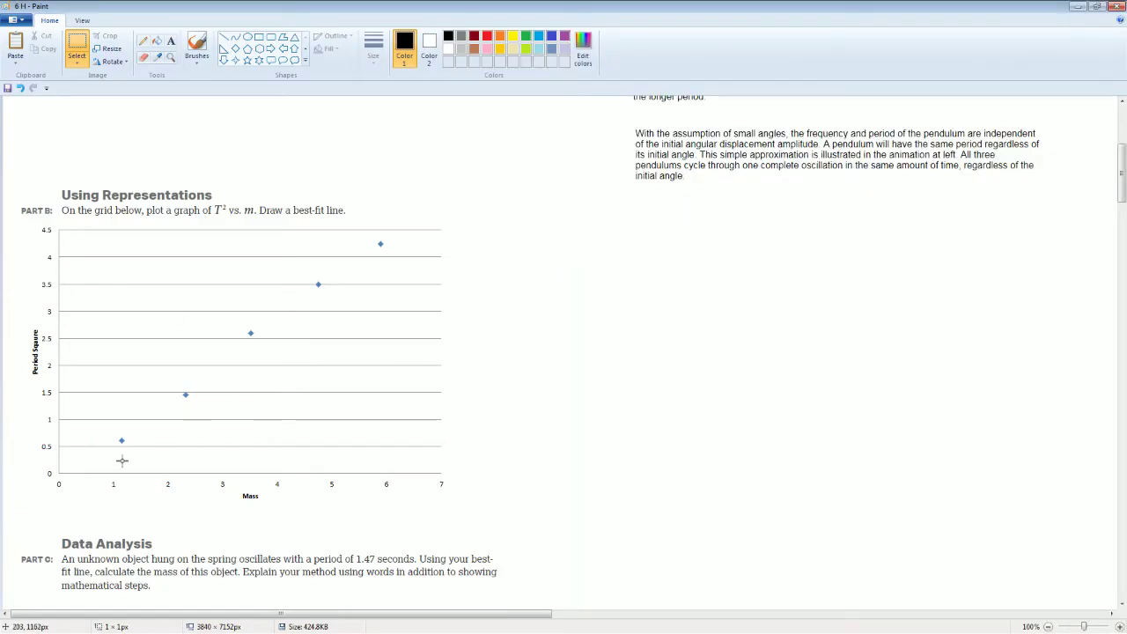
Draw a dark red straight best-fit line on the Part B graph in Paint, from the origin up through the data points.
left_click(223, 37)
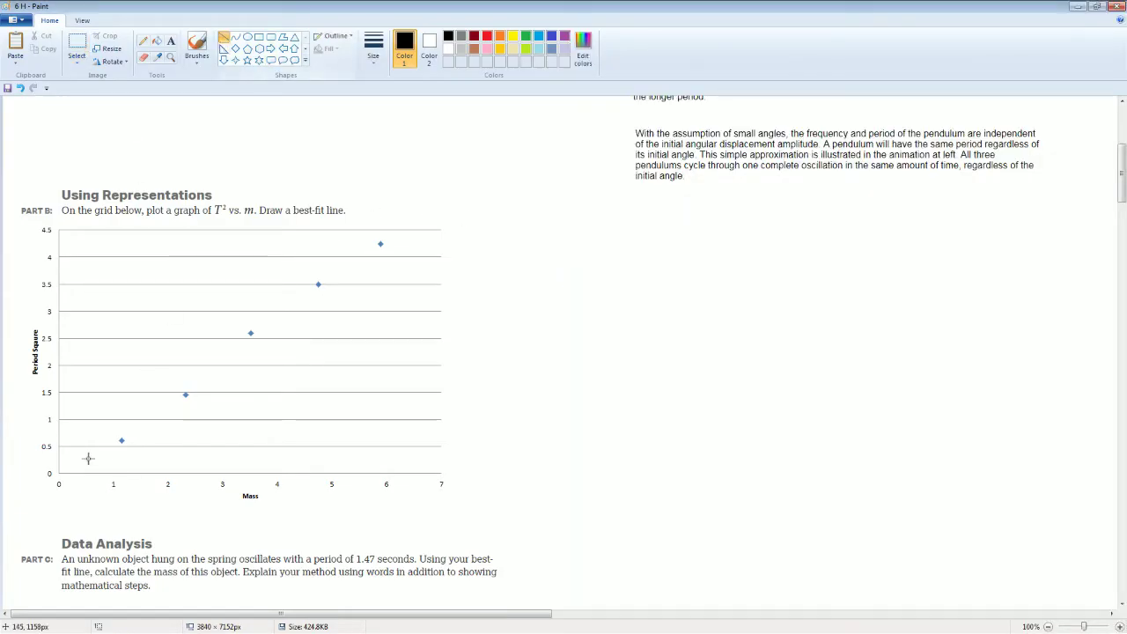
left_click(473, 37)
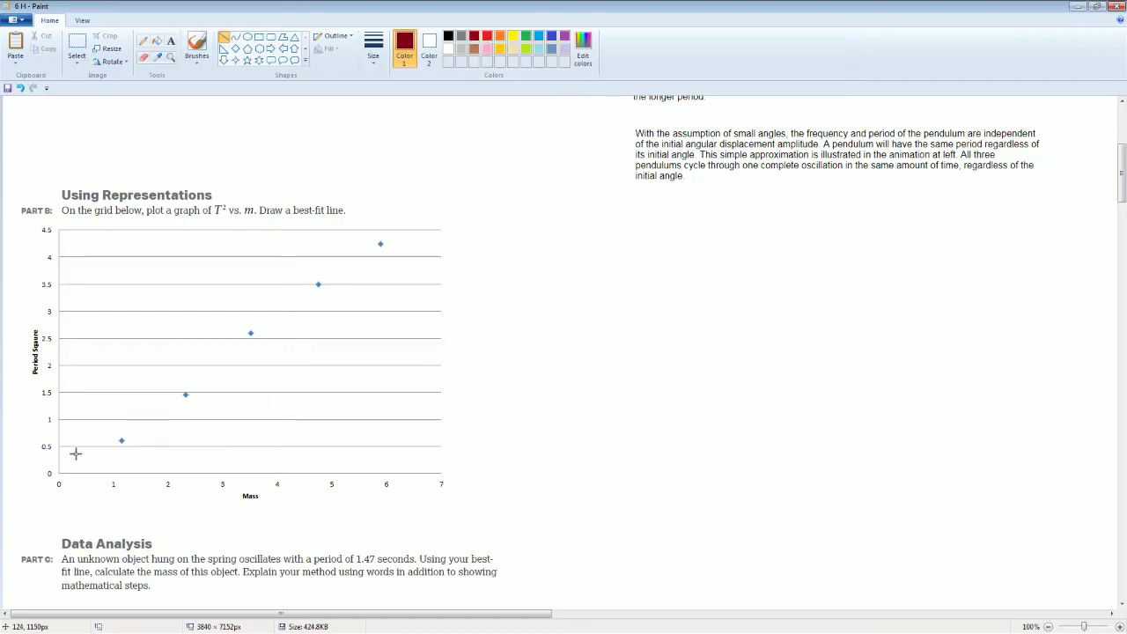
left_click_drag(59, 474, 424, 221)
left_click_drag(425, 221, 427, 219)
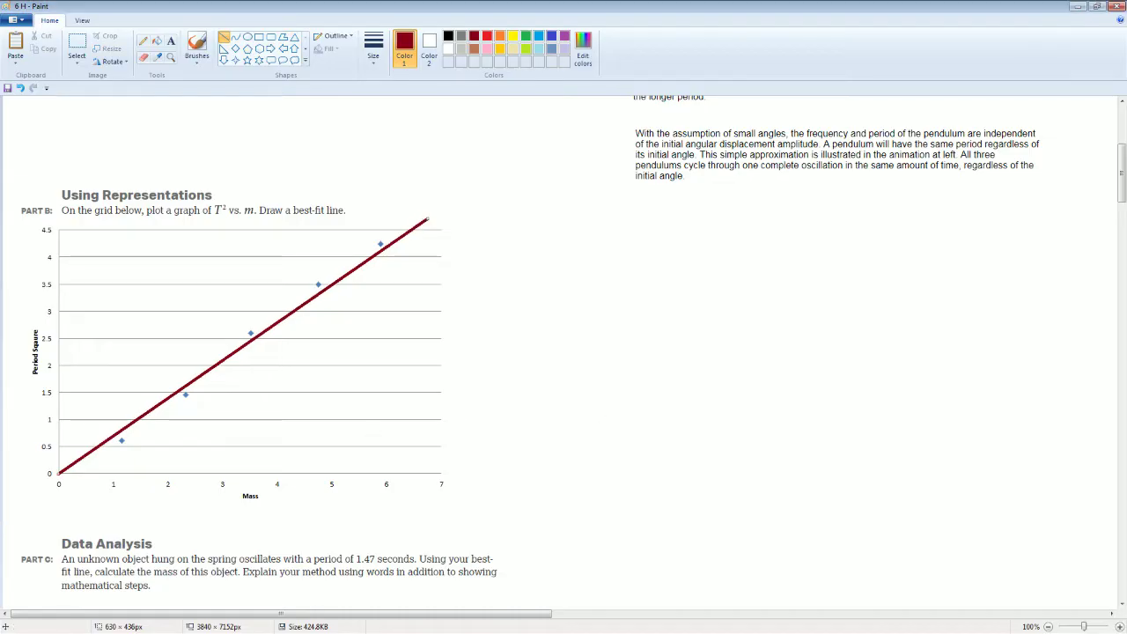
Paste the red Part C answer with T = 1.47, T² = 2.16 and a mass of 3 kg below its question.
scroll(504, 341, "down", 5)
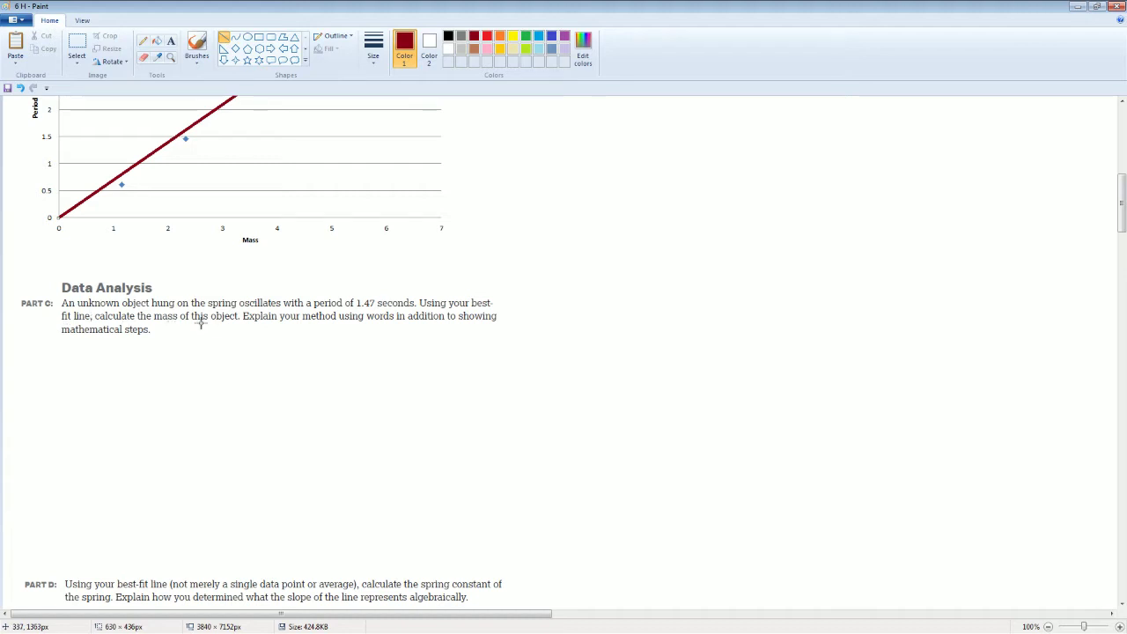
scroll(221, 321, "up", 3)
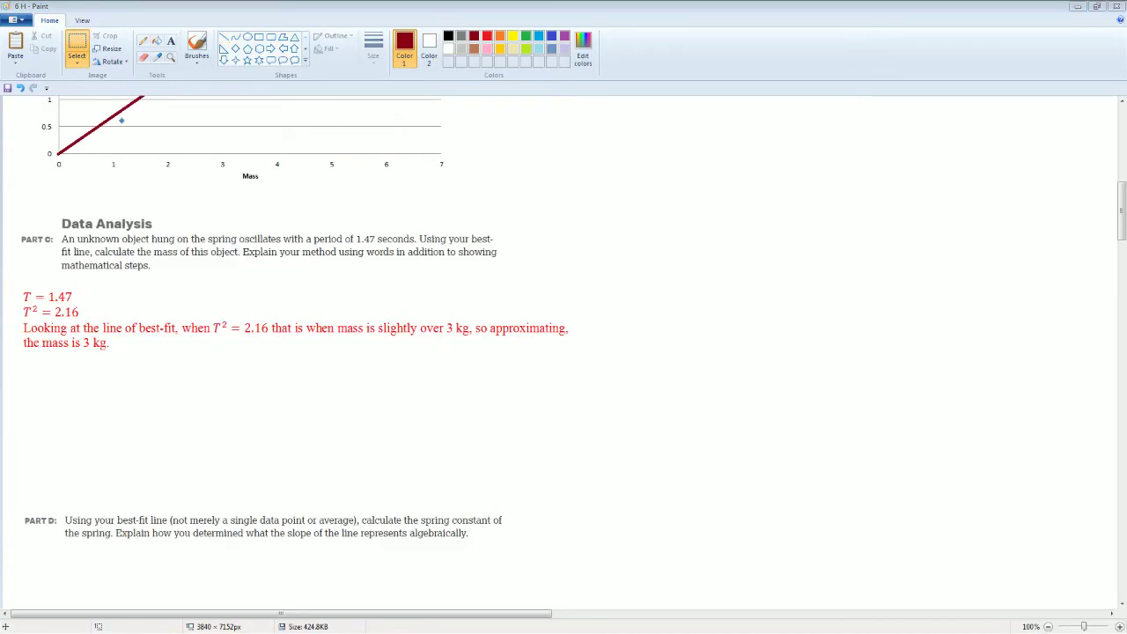
Draw red dashed guide lines on the Part B graph from T² of about 2.1 across to the best-fit line and down to mass 3.
scroll(619, 409, "up", 3)
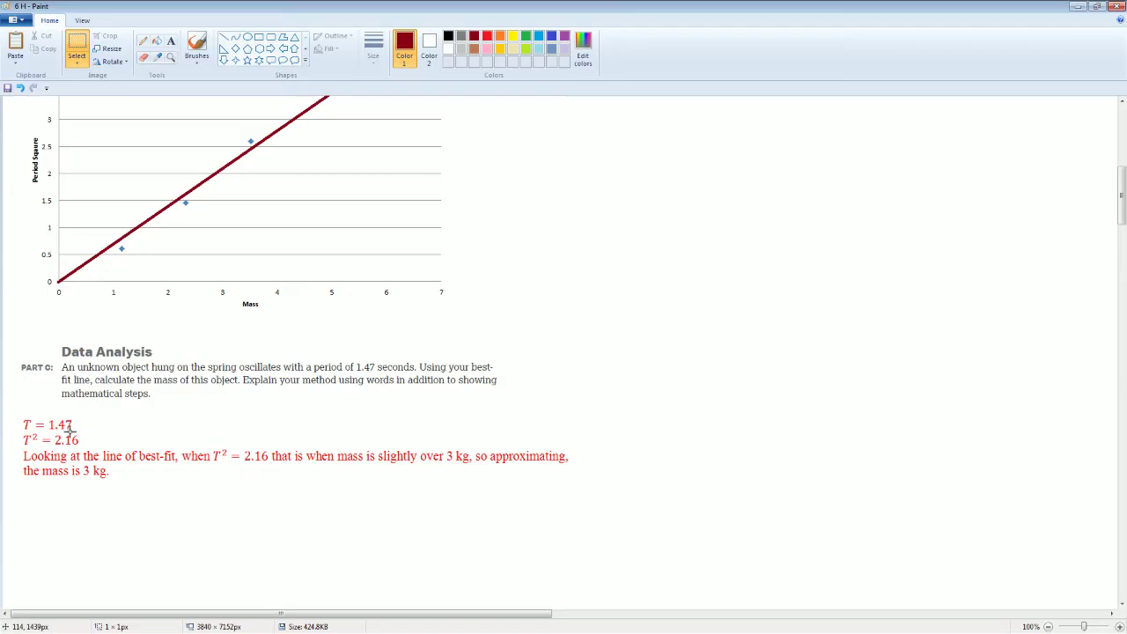
scroll(123, 236, "up", 3)
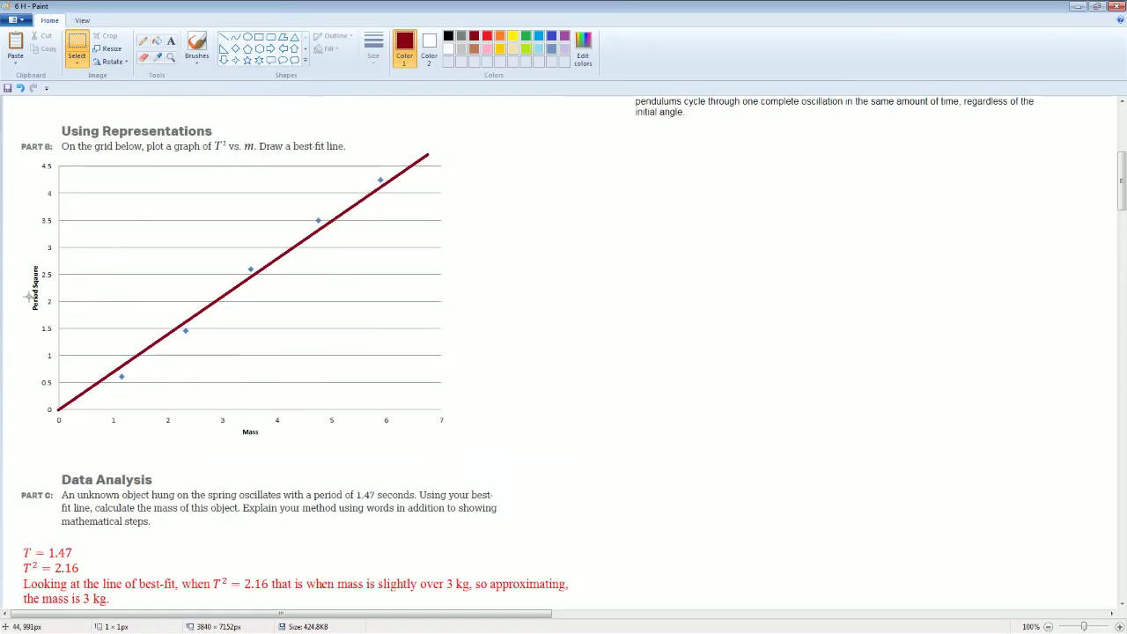
scroll(29, 296, "down", 3)
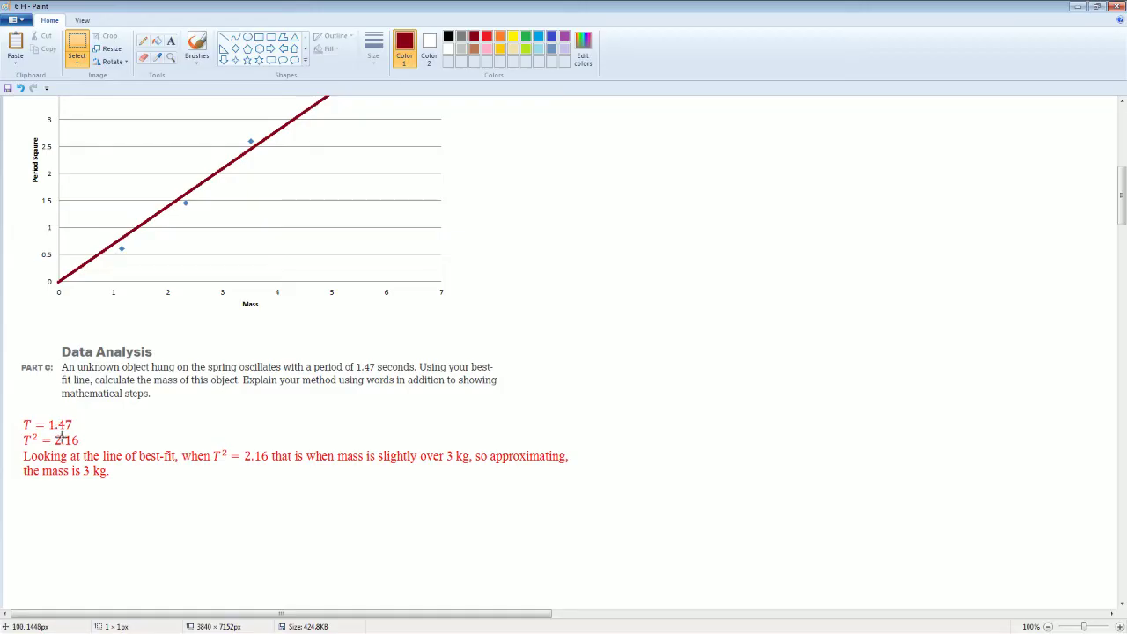
scroll(63, 440, "up", 3)
scroll(64, 443, "down", 3)
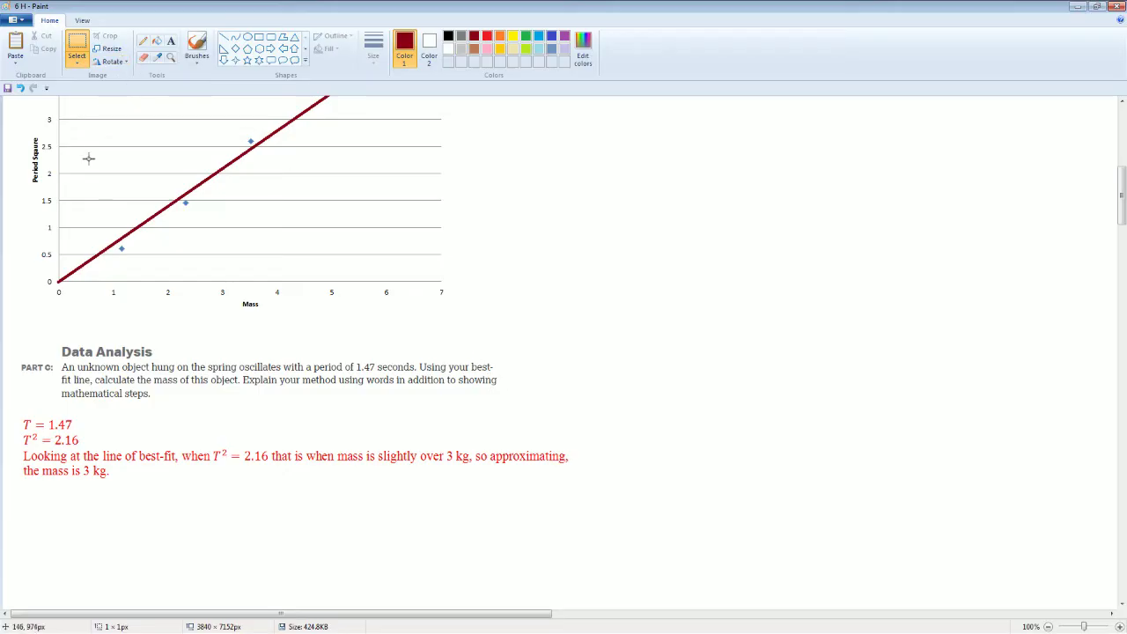
left_click(489, 39)
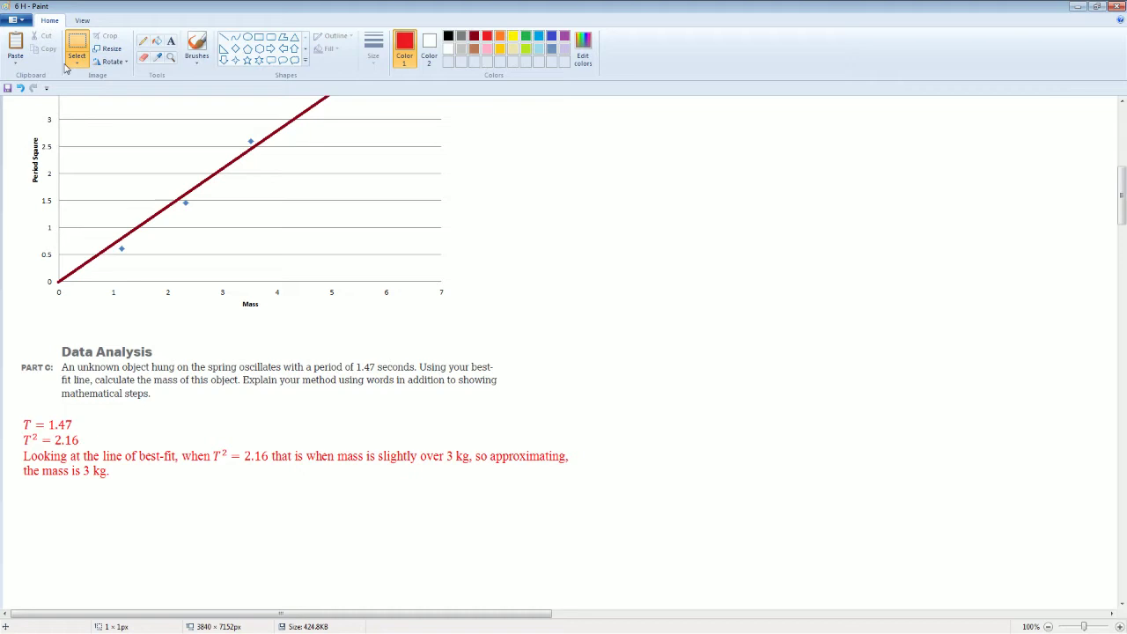
left_click(196, 44)
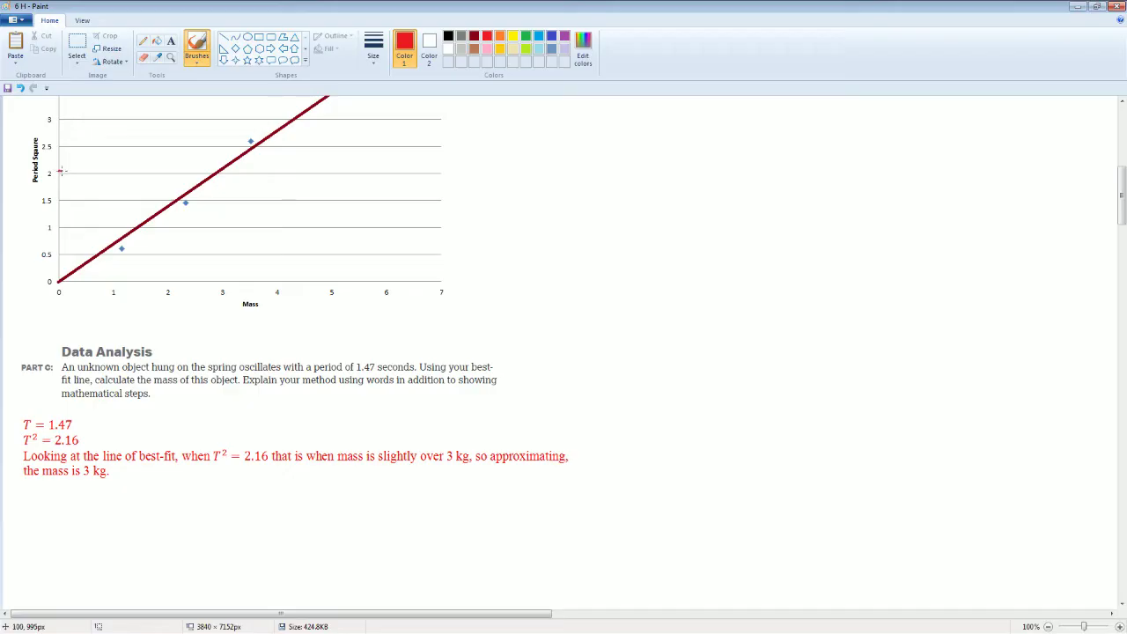
left_click_drag(70, 168, 216, 169)
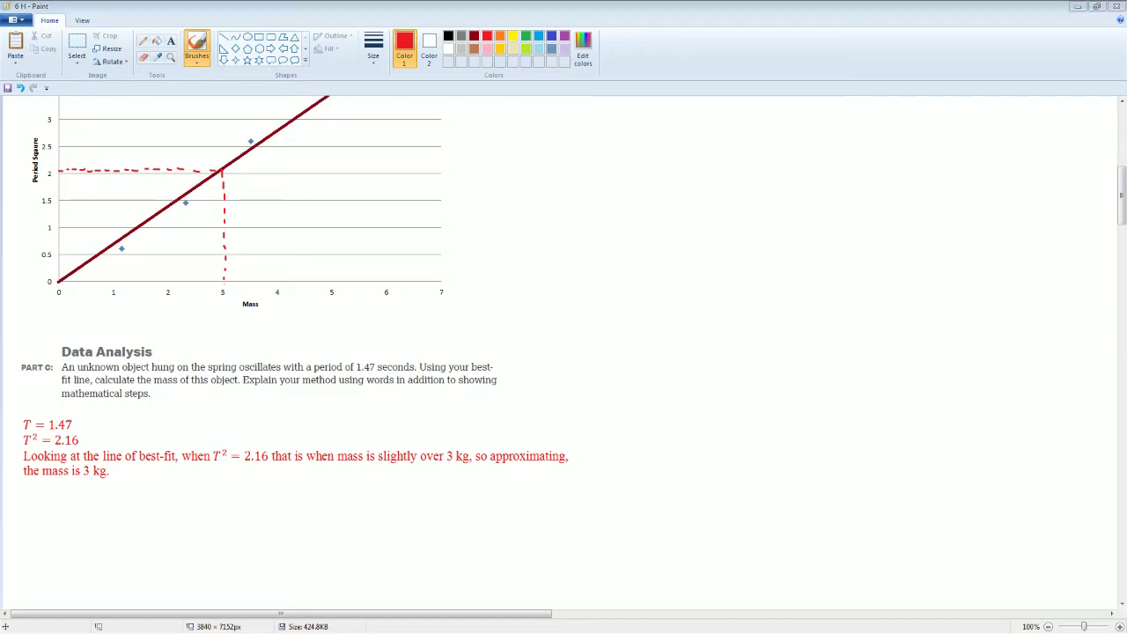
Move the Part D question up so it sits just below the red Part C answer.
scroll(408, 365, "down", 3)
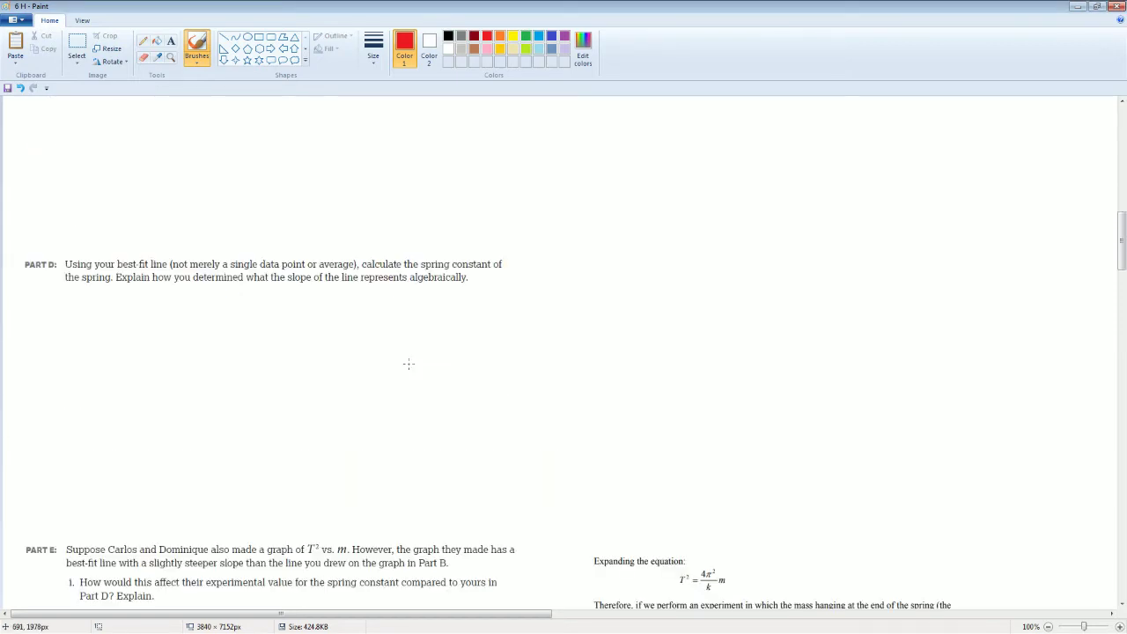
scroll(409, 364, "up", 1)
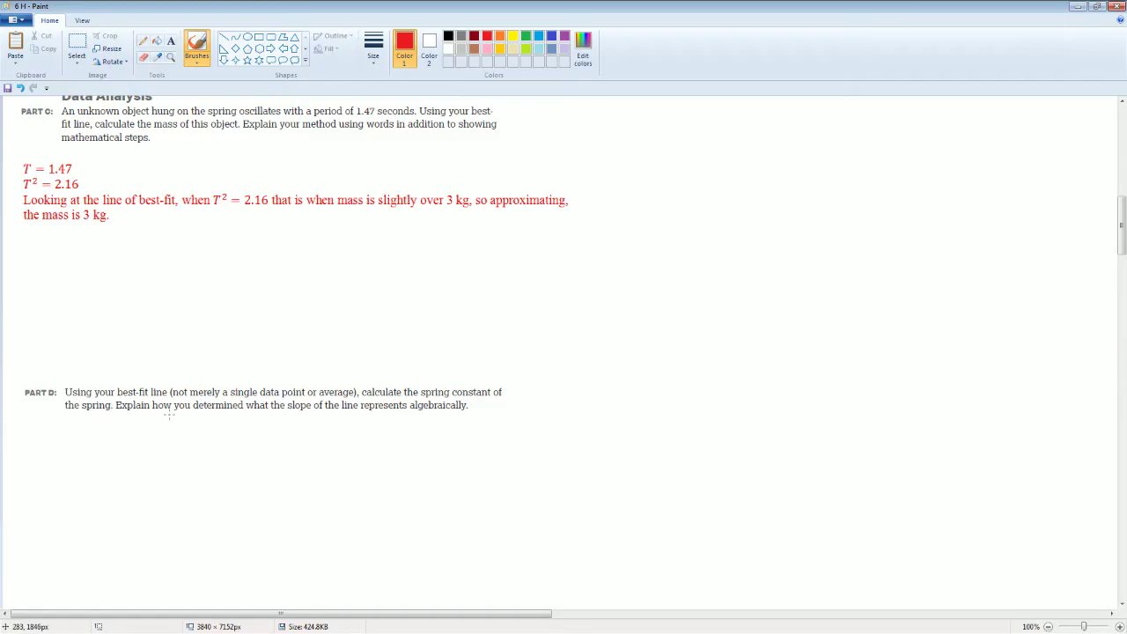
left_click(77, 49)
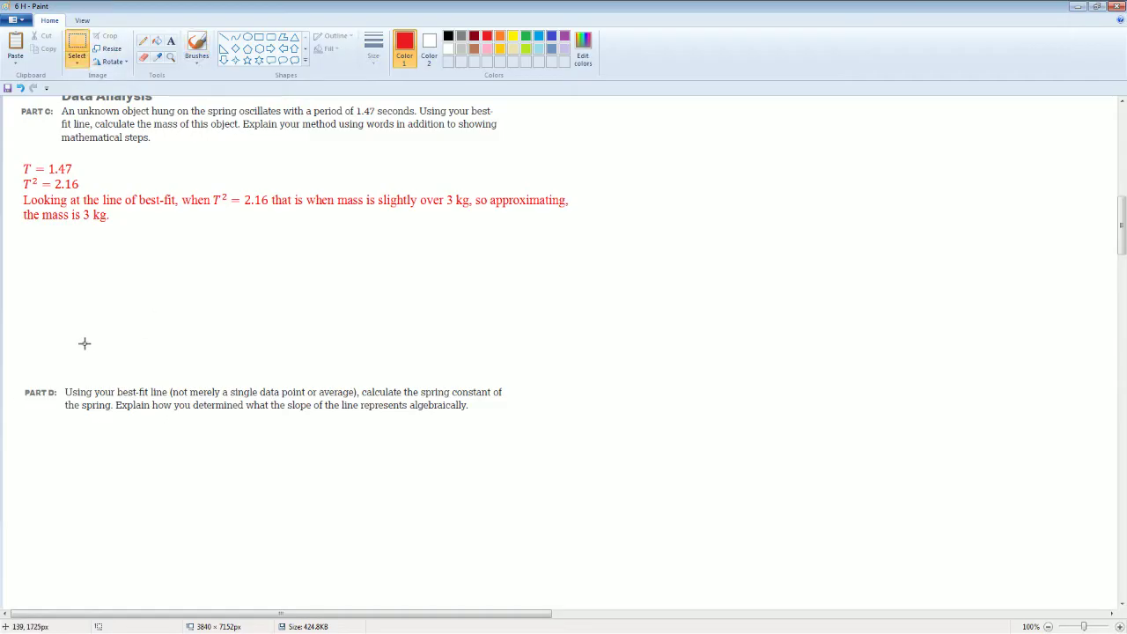
left_click_drag(23, 380, 540, 440)
left_click_drag(425, 405, 426, 274)
left_click(649, 360)
Brush the note "X₁ = (2, 1.4)" in blue beside the Part B graph.
scroll(649, 360, "up", 5)
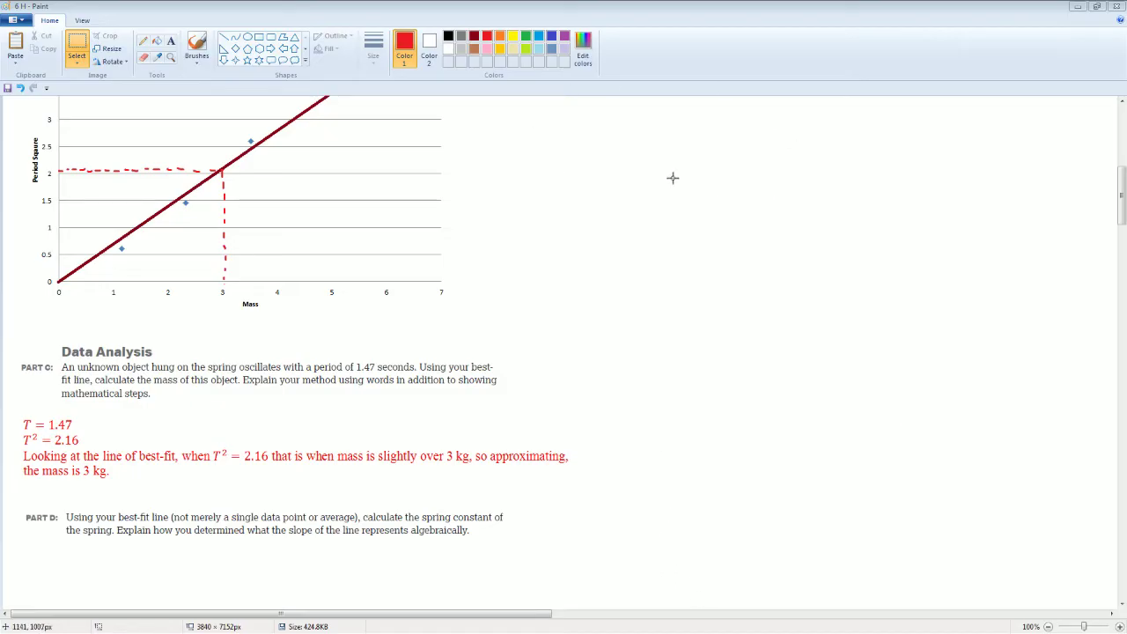
left_click(448, 36)
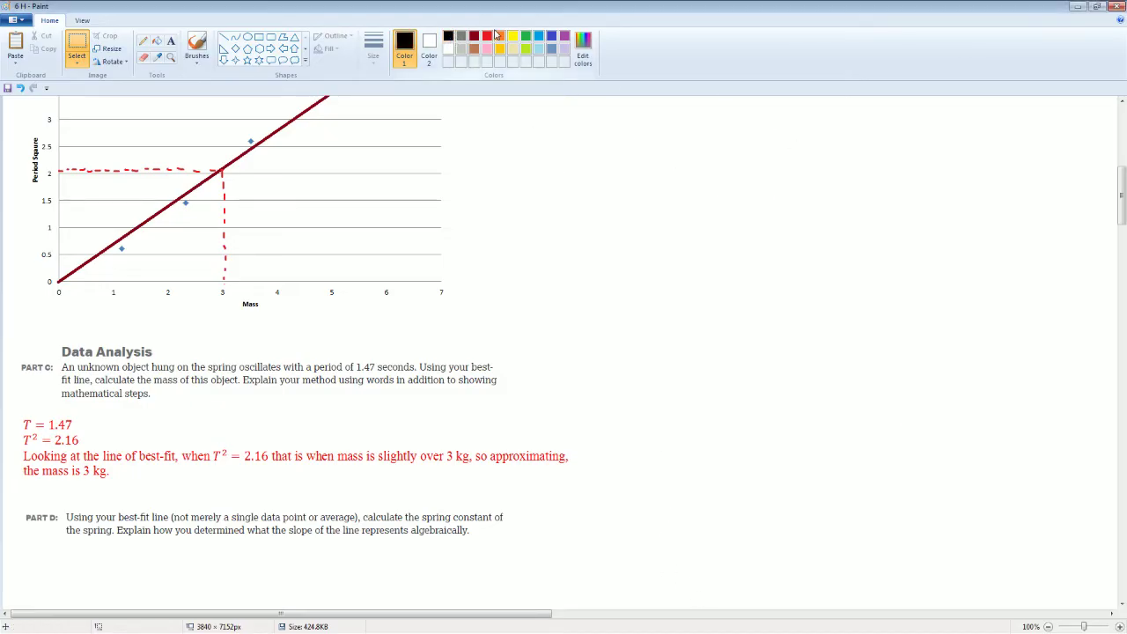
left_click(553, 37)
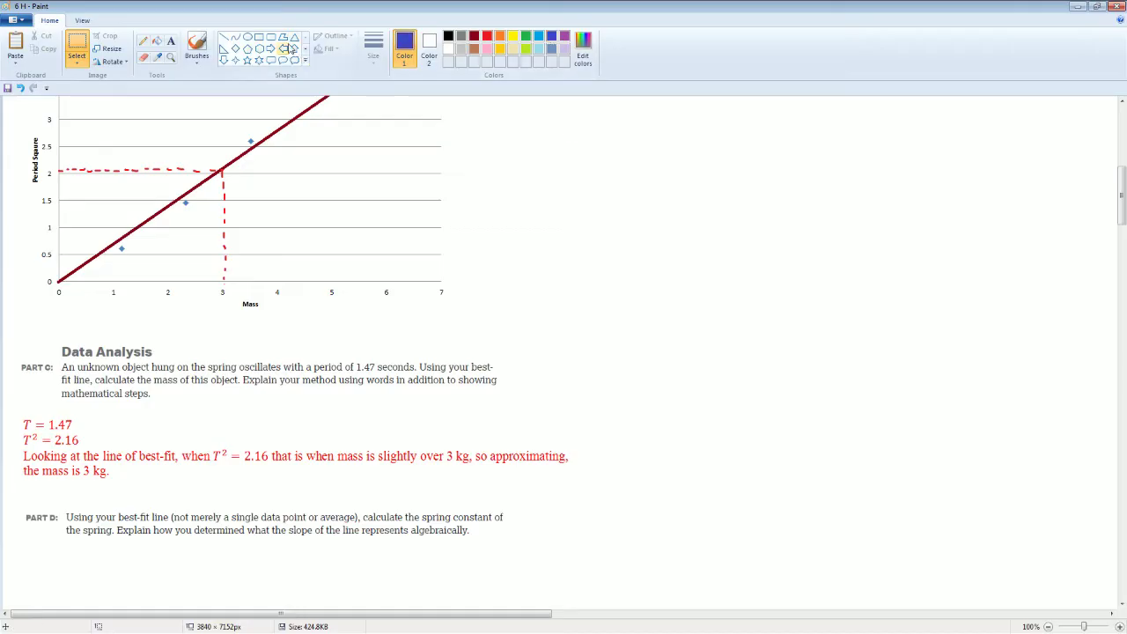
left_click(197, 44)
left_click_drag(465, 169, 474, 185)
mouse_move(473, 173)
left_mouse_down()
mouse_move(464, 187)
mouse_move(495, 177)
left_mouse_up()
mouse_move(489, 182)
left_mouse_down()
mouse_move(532, 195)
mouse_move(579, 182)
left_mouse_up()
left_click_drag(576, 176, 585, 192)
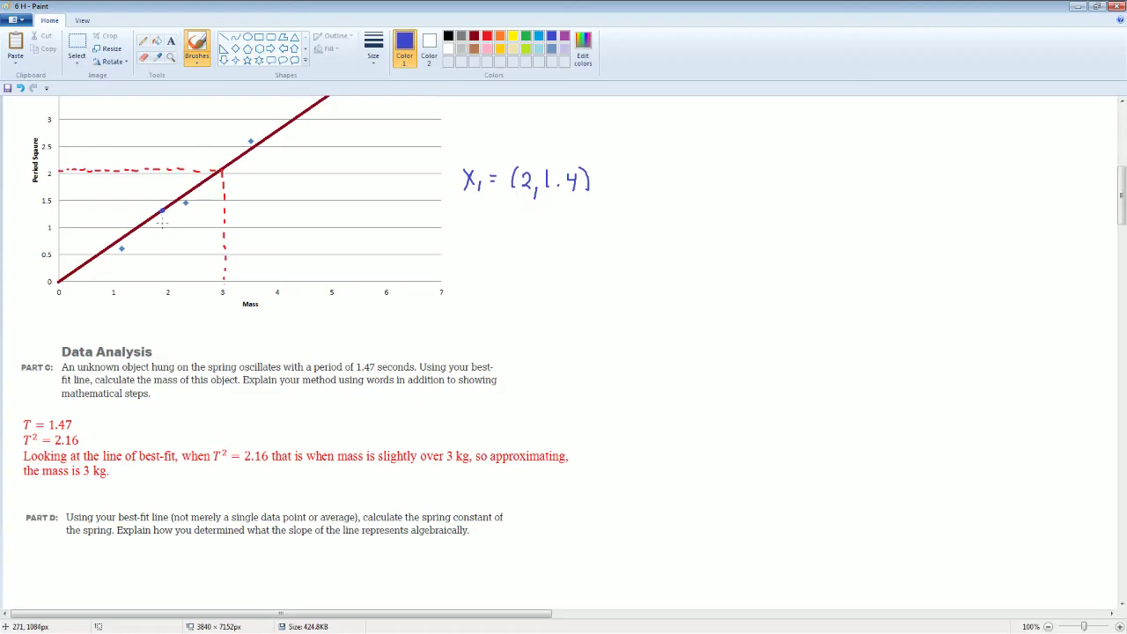
Label the blue point on the best-fit line (2, 1.4) and replace the note's X₁ with "Point 1".
left_click_drag(158, 219, 156, 232)
left_click_drag(162, 221, 171, 232)
left_click_drag(174, 226, 194, 225)
left_click_drag(192, 220, 196, 230)
mouse_move(476, 189)
left_mouse_down()
mouse_move(461, 157)
mouse_move(497, 148)
left_mouse_up()
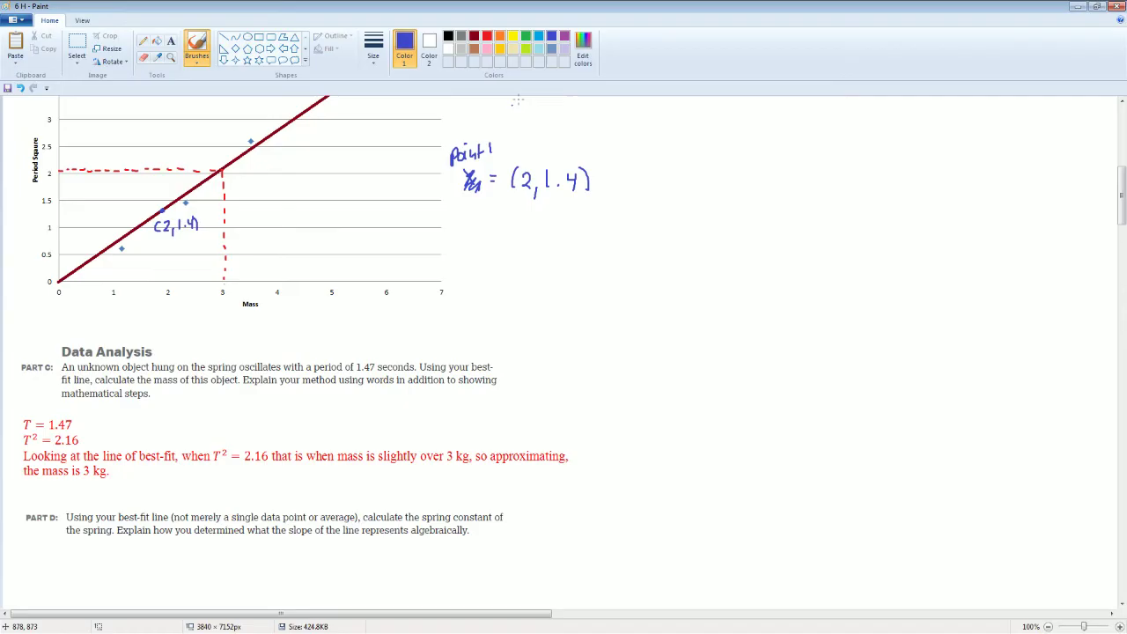
Brush the note "Point 2 = (4, 2.8)" in green below the Point 1 note.
left_click(526, 37)
left_click_drag(458, 225, 472, 231)
mouse_move(476, 223)
left_mouse_down()
mouse_move(495, 222)
mouse_move(491, 231)
left_mouse_up()
mouse_move(486, 220)
left_mouse_down()
mouse_move(507, 225)
mouse_move(505, 236)
left_mouse_up()
left_click_drag(498, 241, 507, 241)
mouse_move(523, 227)
left_mouse_down()
mouse_move(518, 241)
mouse_move(544, 243)
mouse_move(540, 254)
left_mouse_up()
mouse_move(551, 247)
left_mouse_down()
mouse_move(547, 257)
mouse_move(579, 251)
left_mouse_up()
left_click_drag(592, 236, 582, 238)
left_click_drag(583, 238, 585, 254)
left_click_drag(595, 232, 597, 250)
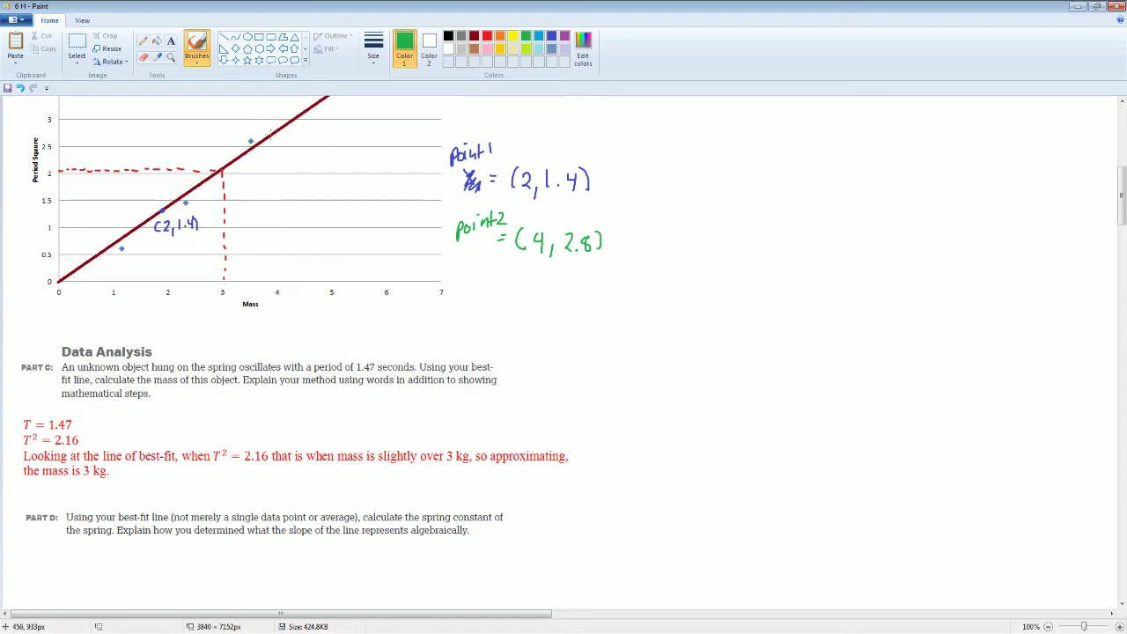
Mark the second point on the best-fit line in green and label it (4, 2.8).
left_click_drag(280, 133, 278, 150)
mouse_move(287, 131)
left_mouse_down()
mouse_move(296, 150)
mouse_move(317, 148)
left_mouse_up()
left_click_drag(326, 130, 328, 152)
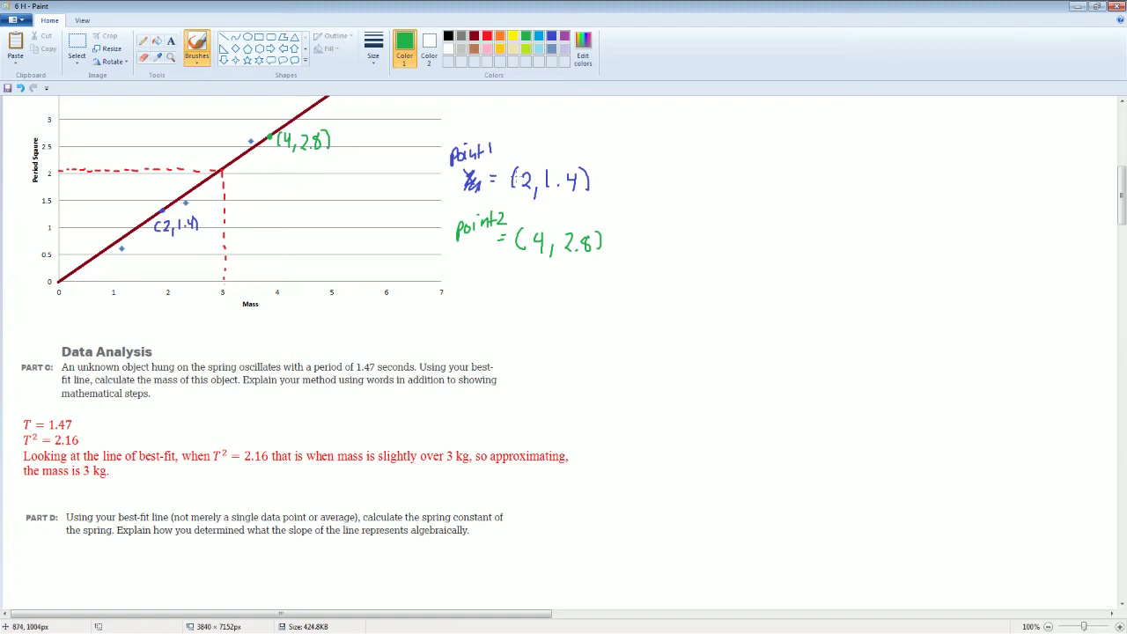
Write the slope formula m = Δy/Δx = (y₂ − y₁)/(x₂ − x₁) in black below the Part D question.
scroll(536, 443, "down", 3)
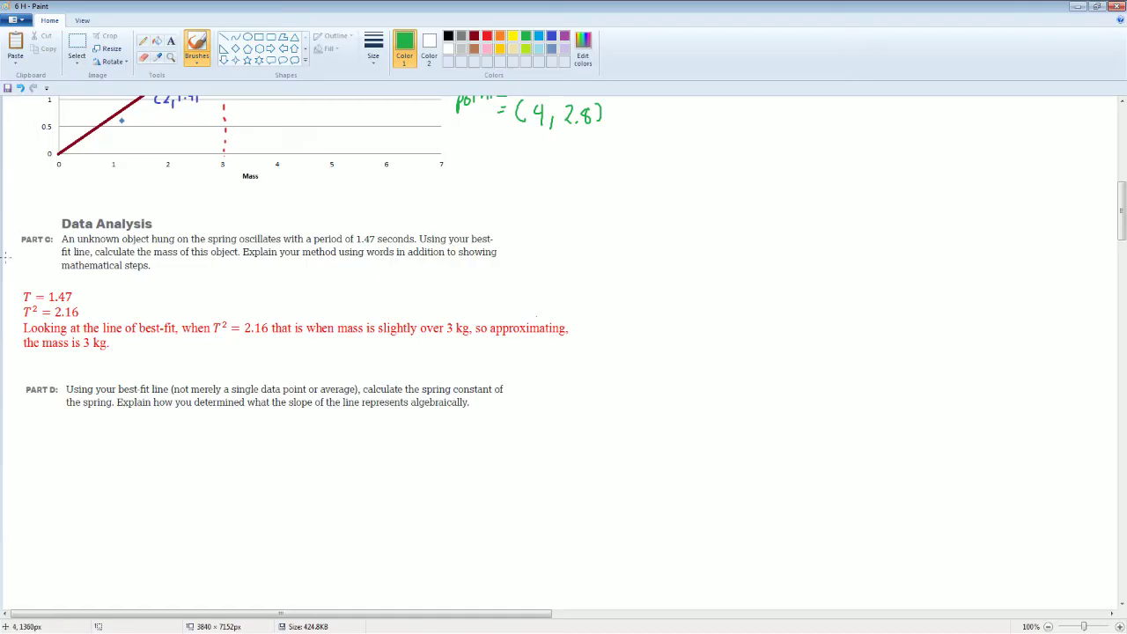
left_click(448, 36)
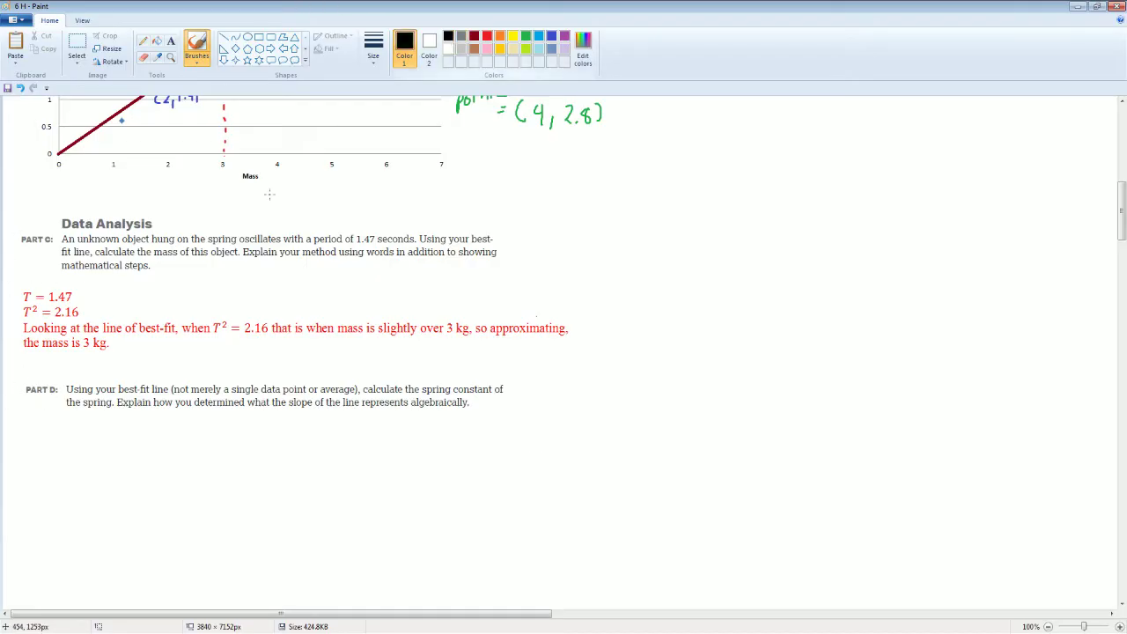
mouse_move(58, 437)
left_mouse_down()
mouse_move(63, 423)
mouse_move(72, 435)
left_mouse_up()
left_click_drag(73, 427, 80, 426)
mouse_move(73, 431)
left_mouse_down()
mouse_move(85, 437)
mouse_move(98, 421)
mouse_move(107, 455)
left_mouse_up()
left_click_drag(107, 446, 114, 454)
mouse_move(114, 447)
left_mouse_down()
mouse_move(107, 454)
mouse_move(142, 433)
left_mouse_up()
mouse_move(148, 422)
left_mouse_down()
mouse_move(141, 446)
mouse_move(155, 437)
left_mouse_up()
left_click_drag(157, 429, 166, 426)
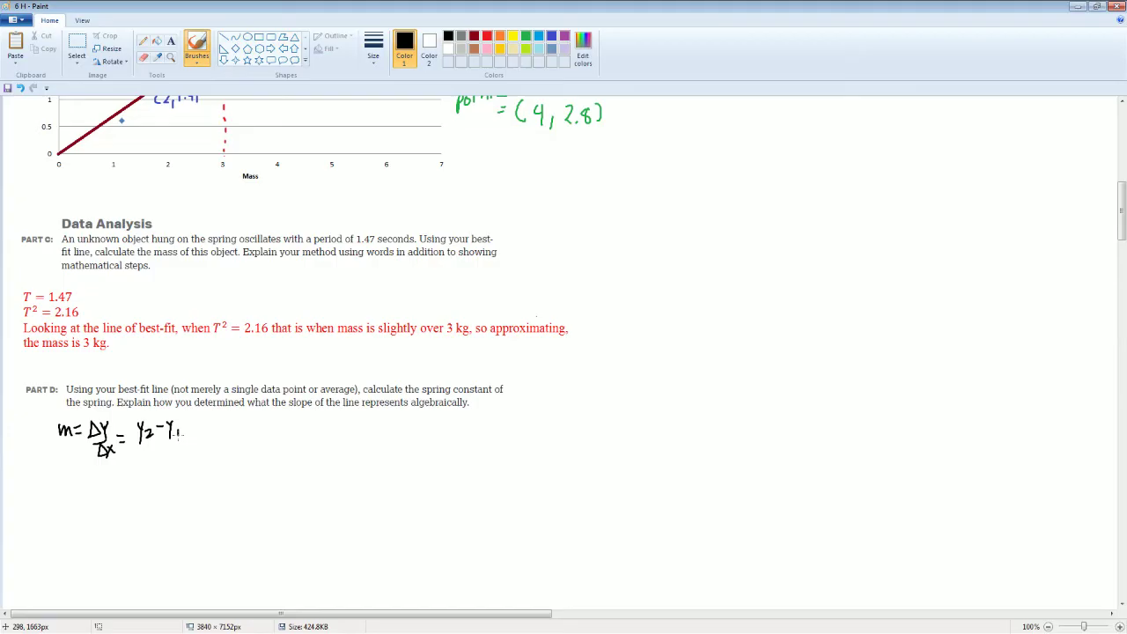
mouse_move(139, 442)
left_mouse_down()
mouse_move(178, 438)
mouse_move(145, 467)
left_mouse_up()
left_click_drag(155, 456, 172, 459)
left_click_drag(175, 450, 177, 463)
left_click_drag(185, 455, 139, 483)
Write the numerator 2.8 − 1.4 with a fraction bar below the slope formula.
mouse_move(130, 489)
left_mouse_down()
mouse_move(161, 489)
mouse_move(163, 500)
mouse_move(178, 486)
mouse_move(198, 489)
left_mouse_up()
left_click(164, 498)
mouse_move(205, 482)
left_mouse_down()
mouse_move(204, 495)
mouse_move(221, 494)
left_mouse_up()
left_click(210, 495)
mouse_move(151, 507)
left_mouse_down()
mouse_move(220, 505)
mouse_move(167, 524)
left_mouse_up()
mouse_move(165, 515)
left_mouse_down()
mouse_move(164, 534)
mouse_move(189, 522)
left_mouse_up()
left_click_drag(188, 516, 198, 527)
key("ctrl+z")
key("ctrl+z")
key("ctrl+z")
key("ctrl+z")
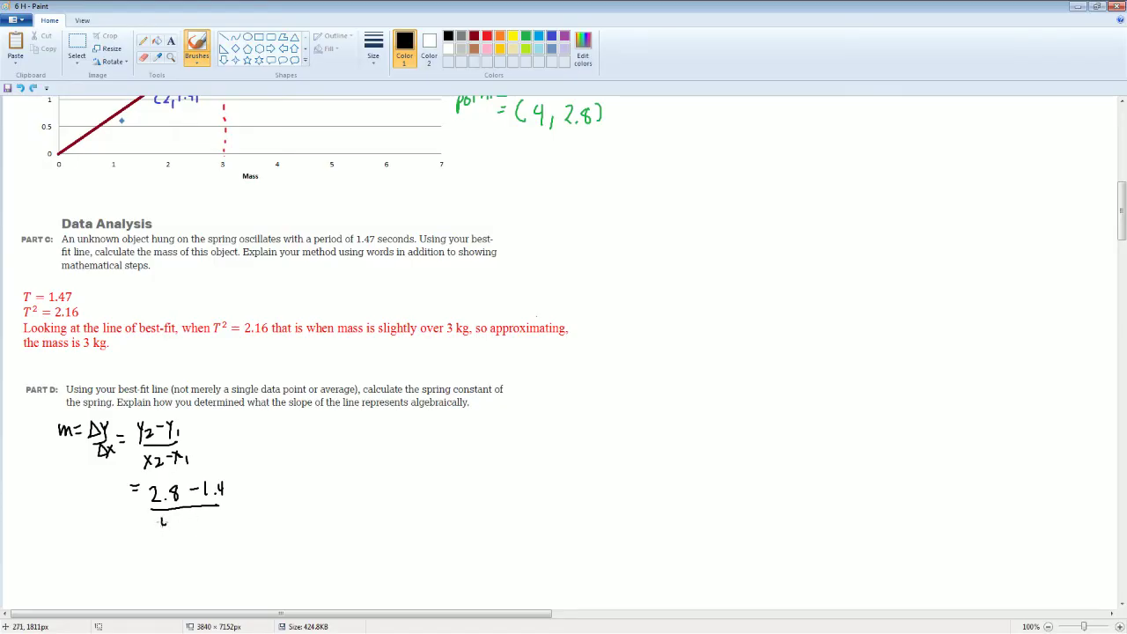
Write the denominator 4 − 2 under the fraction bar and the result = 0.7 below it.
mouse_move(163, 514)
left_mouse_down()
mouse_move(164, 531)
mouse_move(187, 523)
left_mouse_up()
mouse_move(188, 518)
left_mouse_down()
mouse_move(201, 528)
mouse_move(154, 546)
left_mouse_up()
mouse_move(144, 553)
left_mouse_down()
mouse_move(195, 543)
mouse_move(191, 557)
left_mouse_up()
left_click(177, 553)
Move the "Expanding the equation" explanation with the slope = 4π²/k formula from beside Part E up beside the Part D slope calculation.
scroll(553, 399, "up", 10)
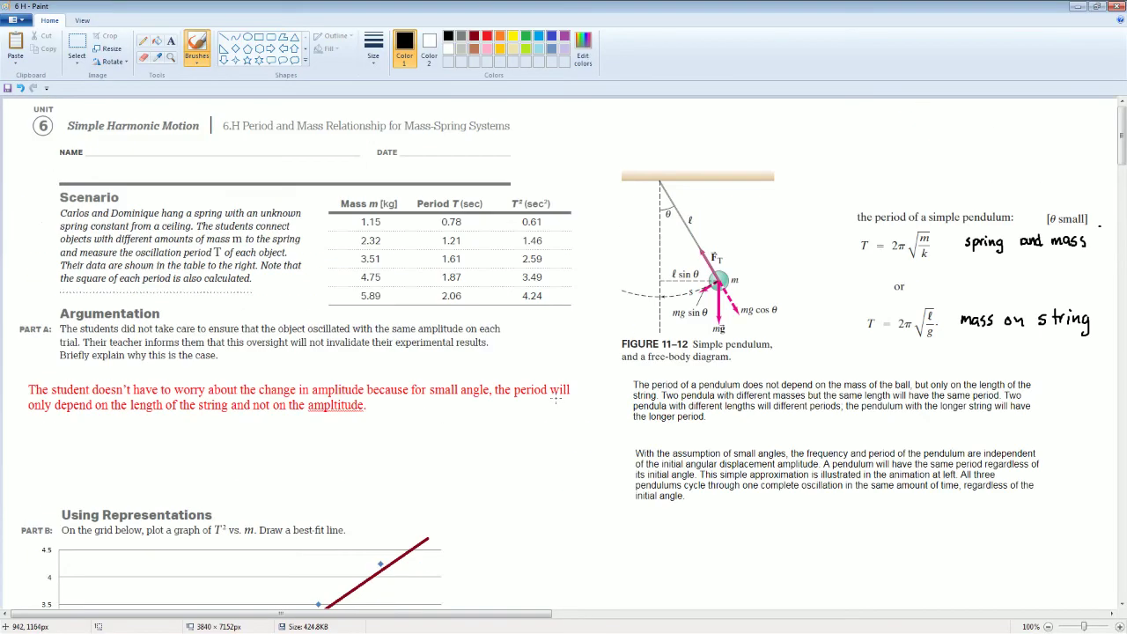
scroll(647, 296, "down", 10)
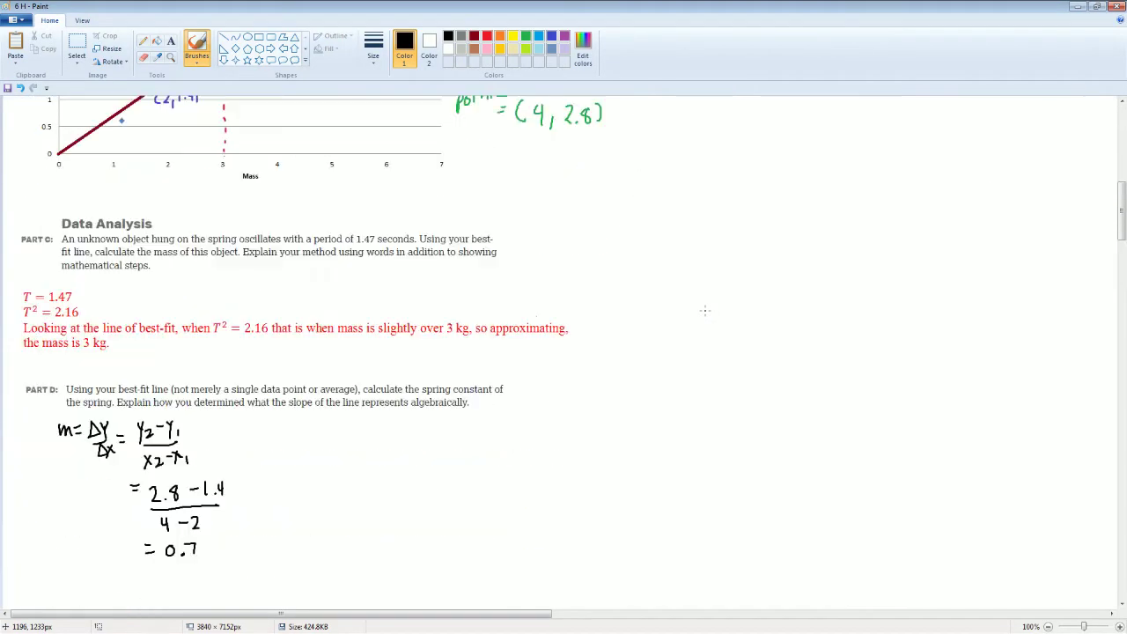
scroll(342, 573, "down", 5)
scroll(343, 573, "right", 1)
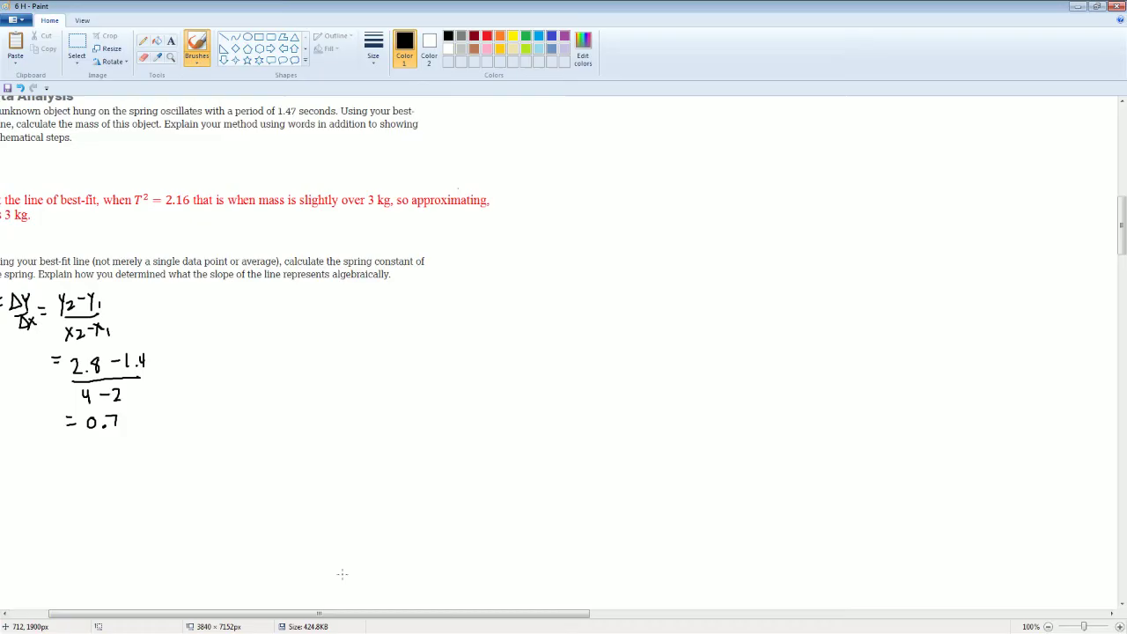
left_click(77, 46)
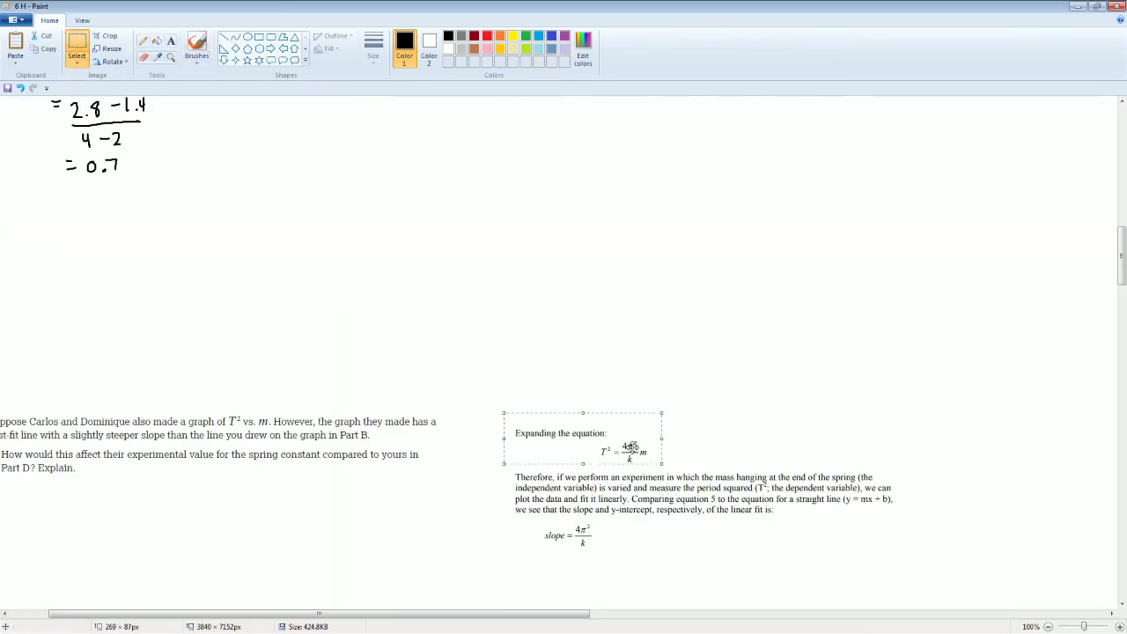
left_click(501, 426)
left_click_drag(501, 426, 936, 540)
left_click(634, 604)
left_click_drag(503, 414, 931, 579)
left_click_drag(736, 504, 556, 188)
scroll(365, 616, "left", 1)
scroll(365, 616, "left", 2)
scroll(571, 426, "up", 3)
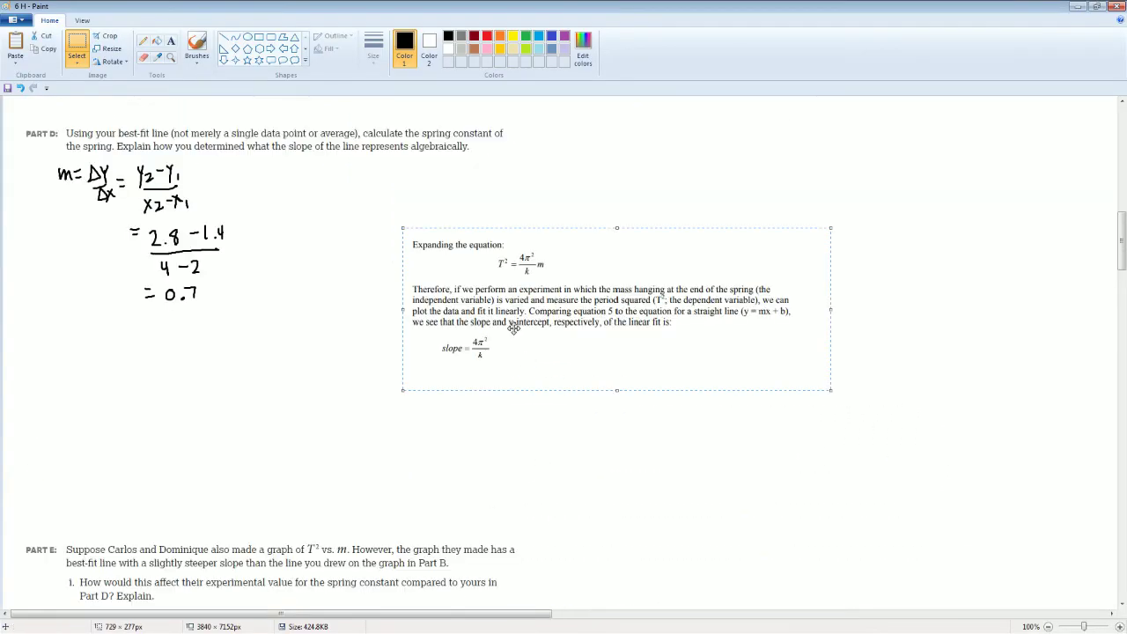
left_click_drag(510, 322, 583, 257)
left_click(329, 326)
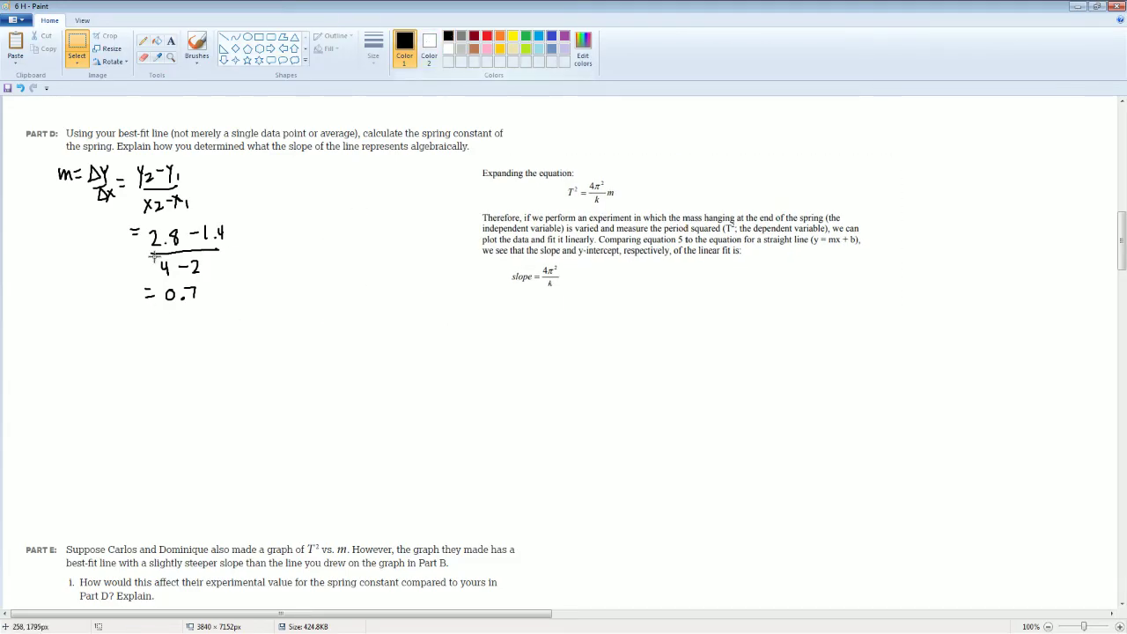
Label the 0.7 result with m and write the equation 0.7 = 4π²/k below it in black.
left_click(196, 48)
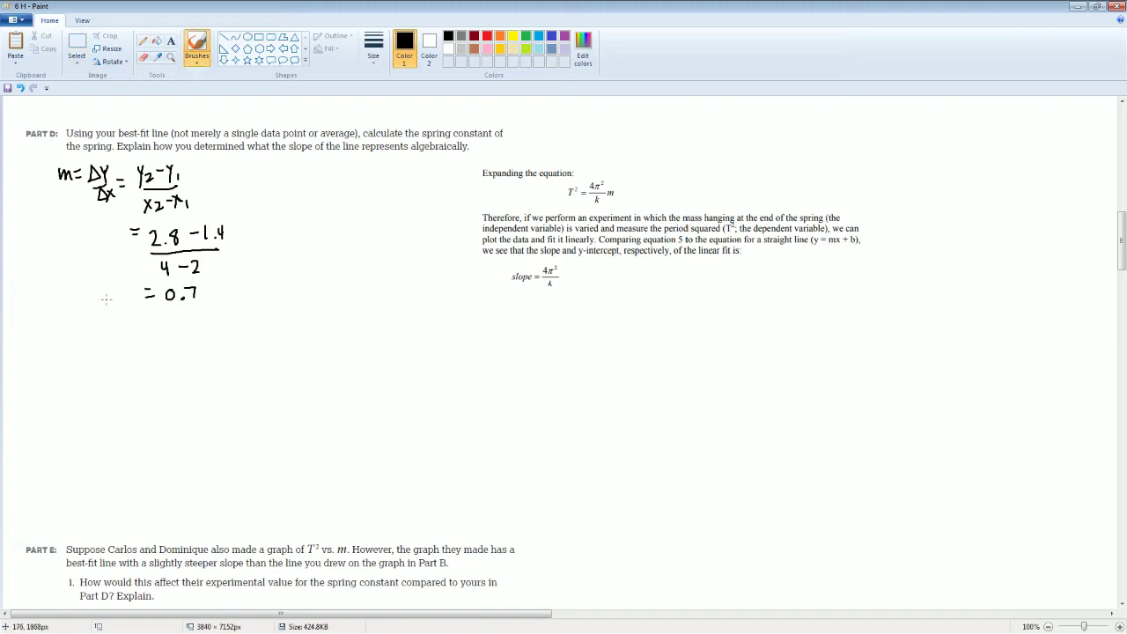
left_click_drag(105, 302, 122, 305)
mouse_move(101, 352)
left_mouse_down()
mouse_move(122, 370)
mouse_move(155, 356)
mouse_move(190, 362)
mouse_move(185, 373)
left_mouse_up()
left_click(113, 368)
mouse_move(195, 356)
left_mouse_down()
mouse_move(208, 355)
mouse_move(207, 370)
left_mouse_up()
left_click_drag(211, 346, 223, 358)
mouse_move(186, 371)
left_mouse_down()
mouse_move(220, 367)
mouse_move(205, 397)
mouse_move(199, 388)
left_mouse_up()
left_click_drag(204, 387, 214, 398)
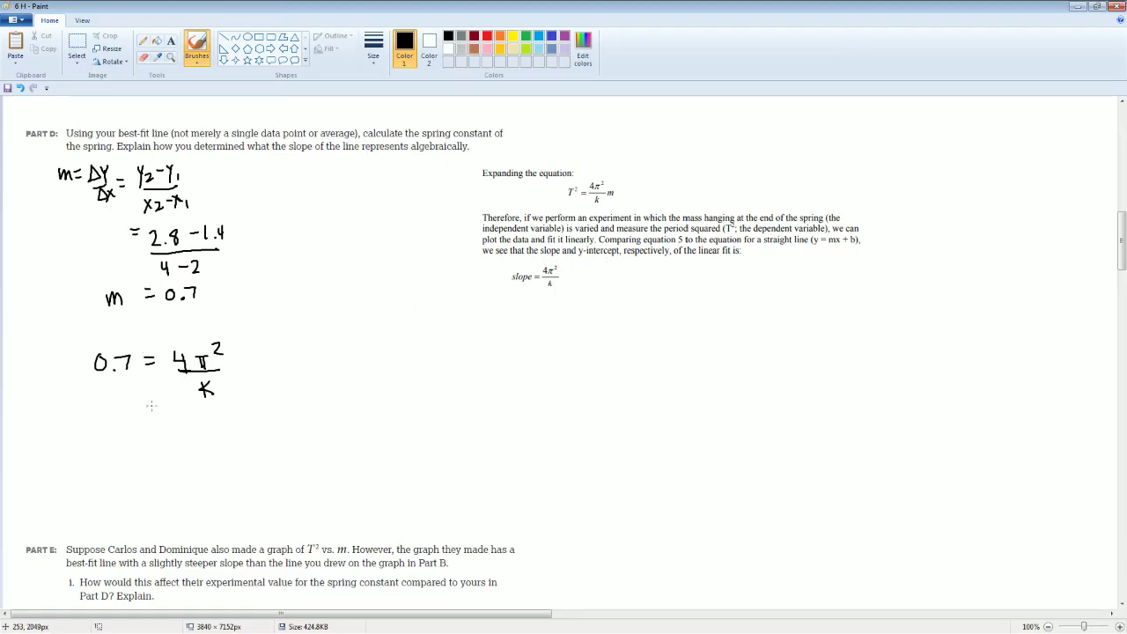
Write the rearranged equation k = 4π²/0.7 below the previous line.
mouse_move(135, 421)
left_mouse_down()
mouse_move(134, 446)
mouse_move(146, 446)
left_mouse_up()
left_click_drag(152, 426, 197, 429)
mouse_move(195, 421)
left_mouse_down()
mouse_move(193, 443)
mouse_move(217, 419)
left_mouse_up()
left_click_drag(208, 422, 216, 437)
mouse_move(221, 404)
left_mouse_down()
mouse_move(231, 434)
mouse_move(205, 455)
mouse_move(228, 469)
left_mouse_up()
left_click(217, 466)
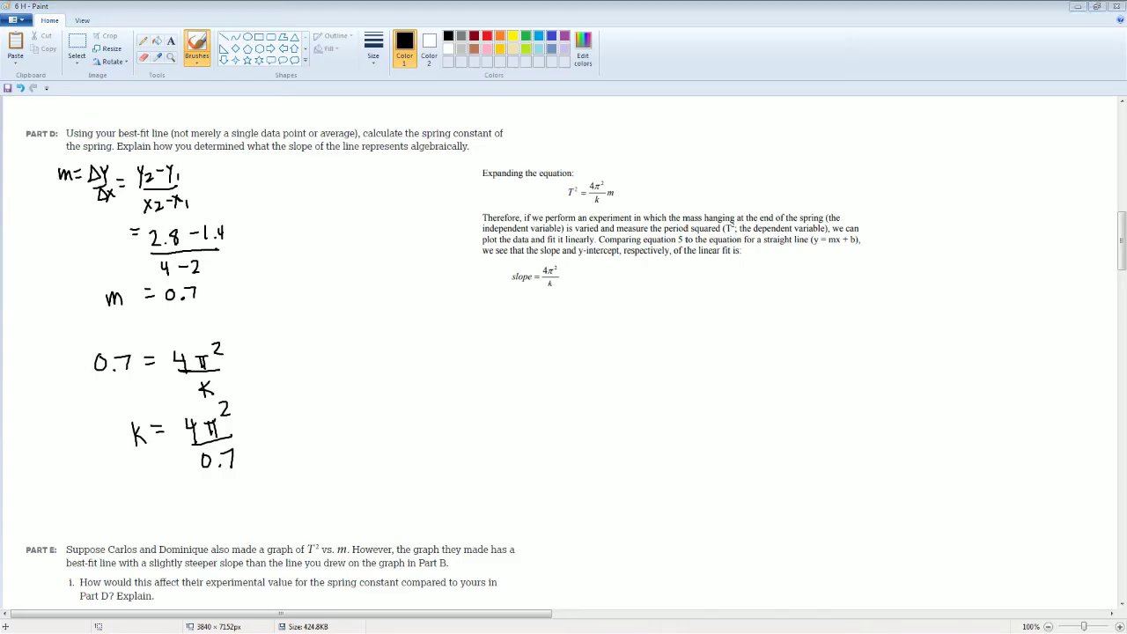
Switch to Desmos in the browser and evaluate 4π²/0.7 in the scientific calculator.
key("alt+Tab")
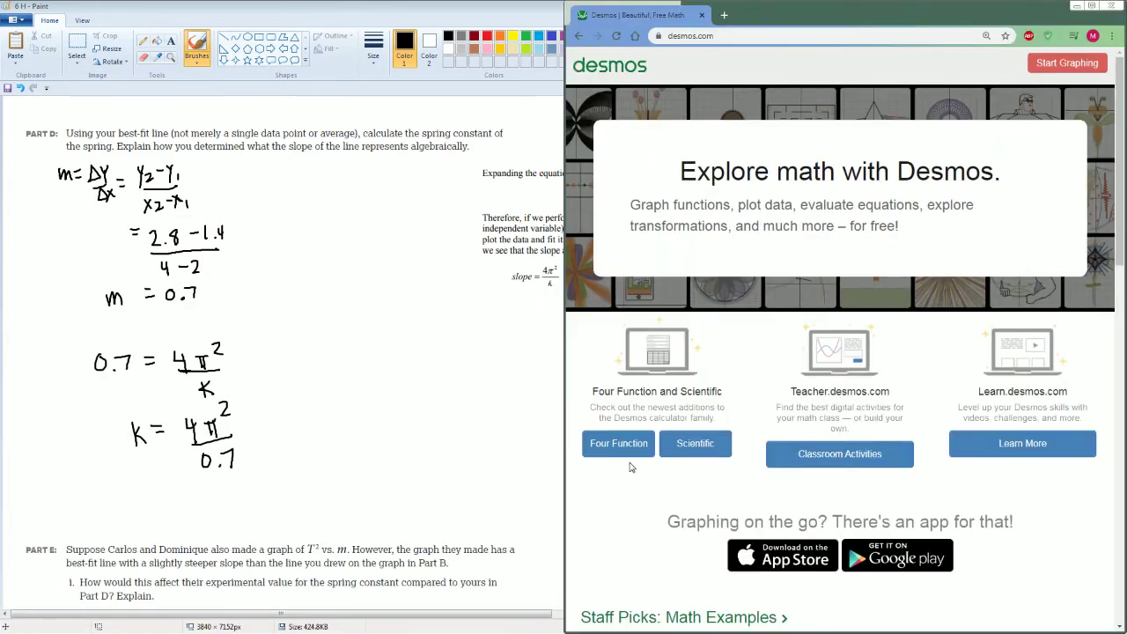
left_click(679, 448)
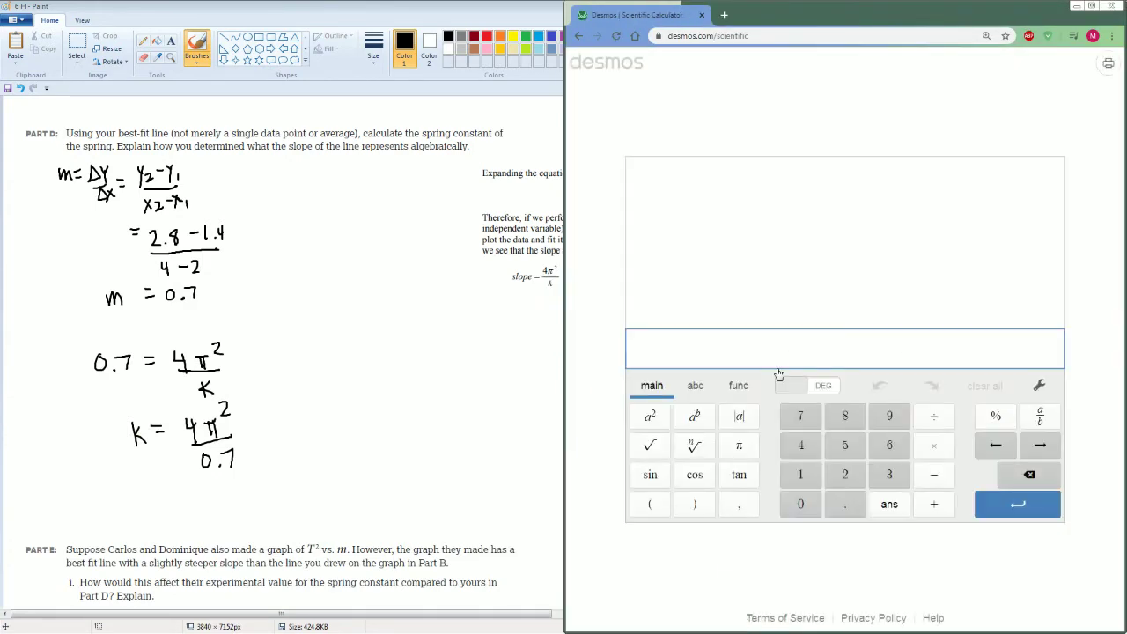
type("4")
left_click(740, 448)
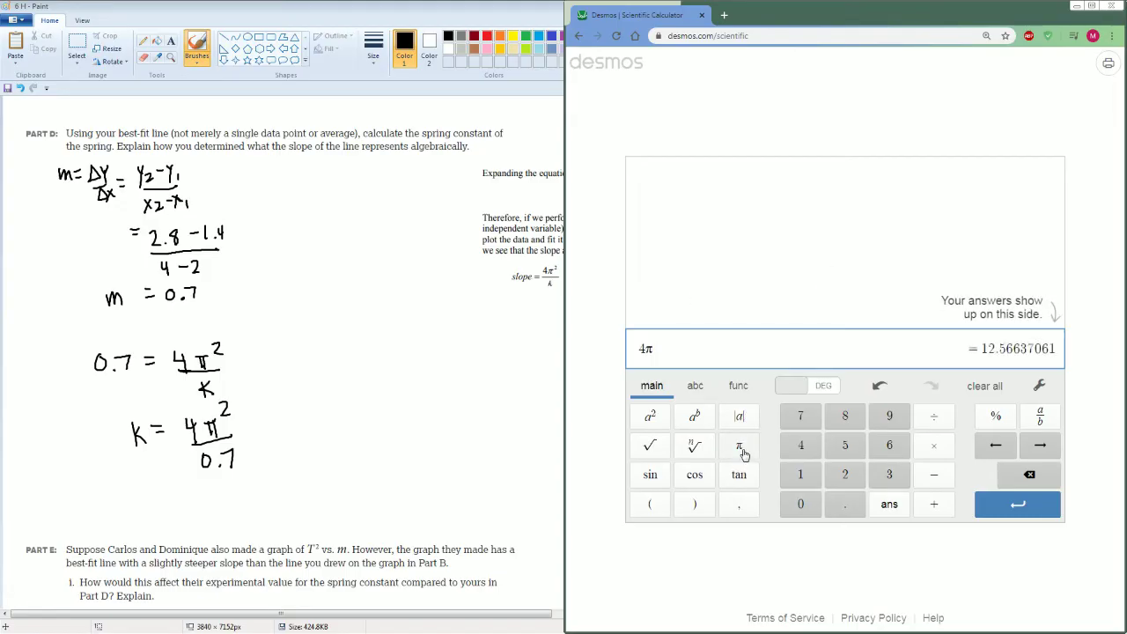
type("^2")
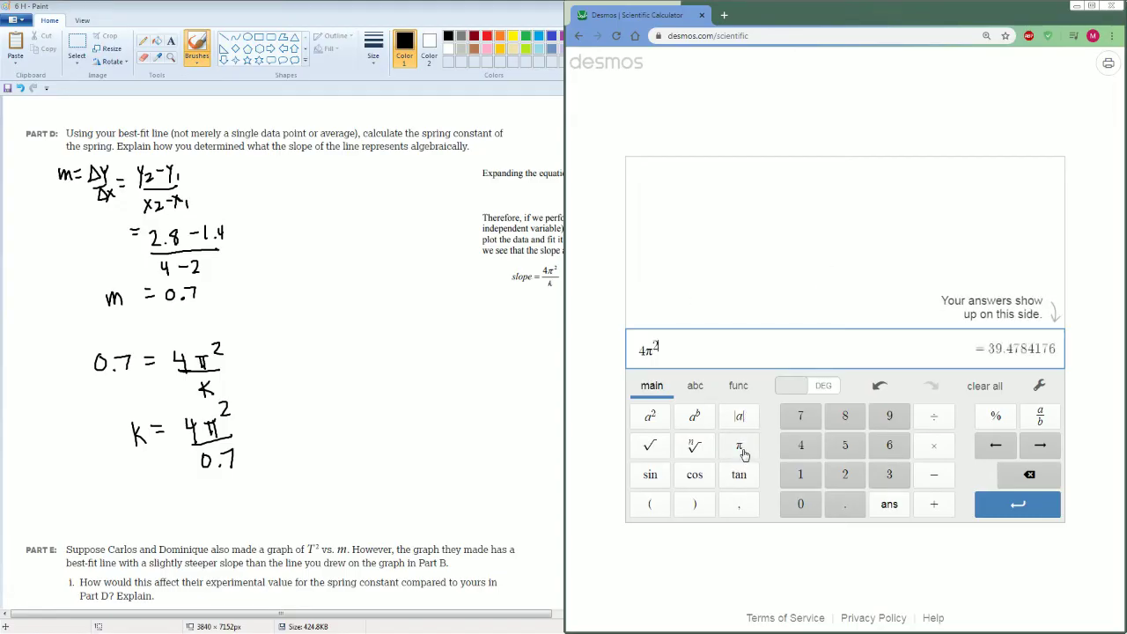
type("/0.7")
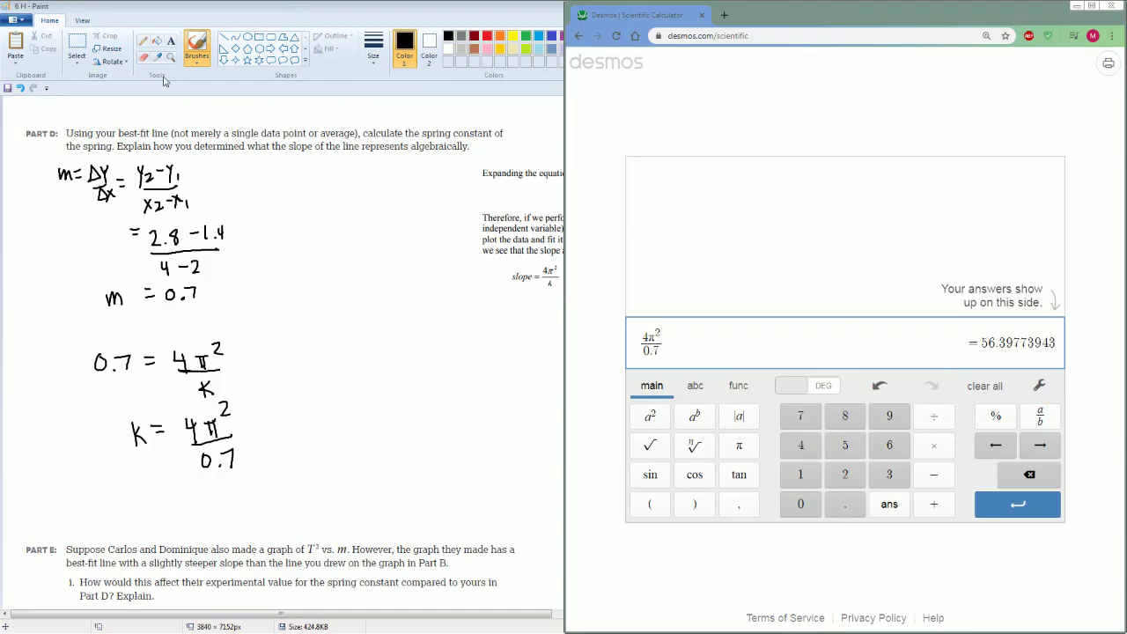
Return to the Paint worksheet and write the result k ≈ 56 N/m below the 4π²/0.7 line in Part D.
key("super+Up")
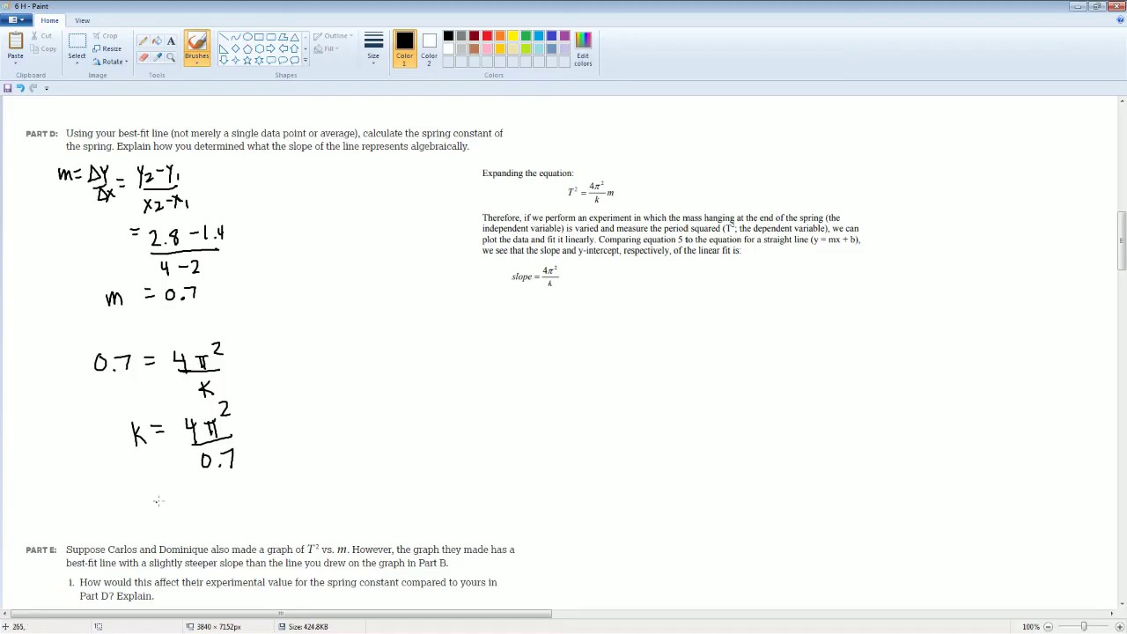
left_click_drag(167, 499, 168, 515)
left_click_drag(174, 499, 200, 509)
mouse_move(204, 491)
left_mouse_down()
mouse_move(213, 503)
mouse_move(250, 507)
left_mouse_up()
left_click_drag(249, 507, 251, 489)
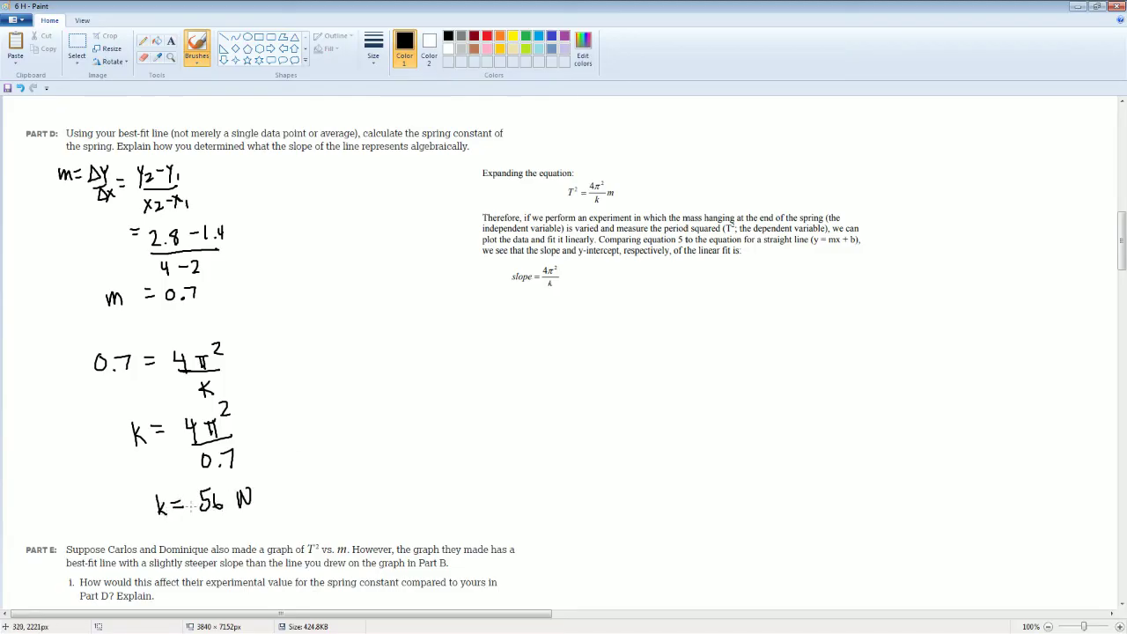
left_click_drag(167, 498, 187, 496)
left_click_drag(168, 506, 186, 504)
mouse_move(265, 487)
left_mouse_down()
mouse_move(259, 509)
mouse_move(286, 496)
left_mouse_up()
Review the slope = 4π²/k explanation beside Part D, the spring constant calculation and the Part E questions.
scroll(718, 288, "up", 1)
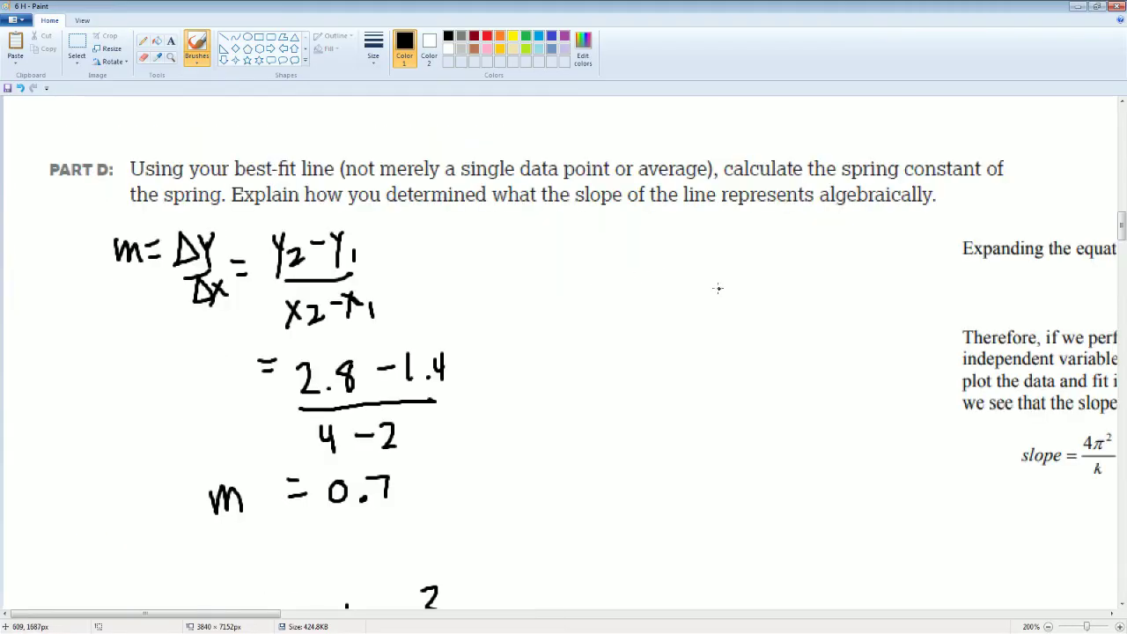
left_click_drag(192, 614, 408, 614)
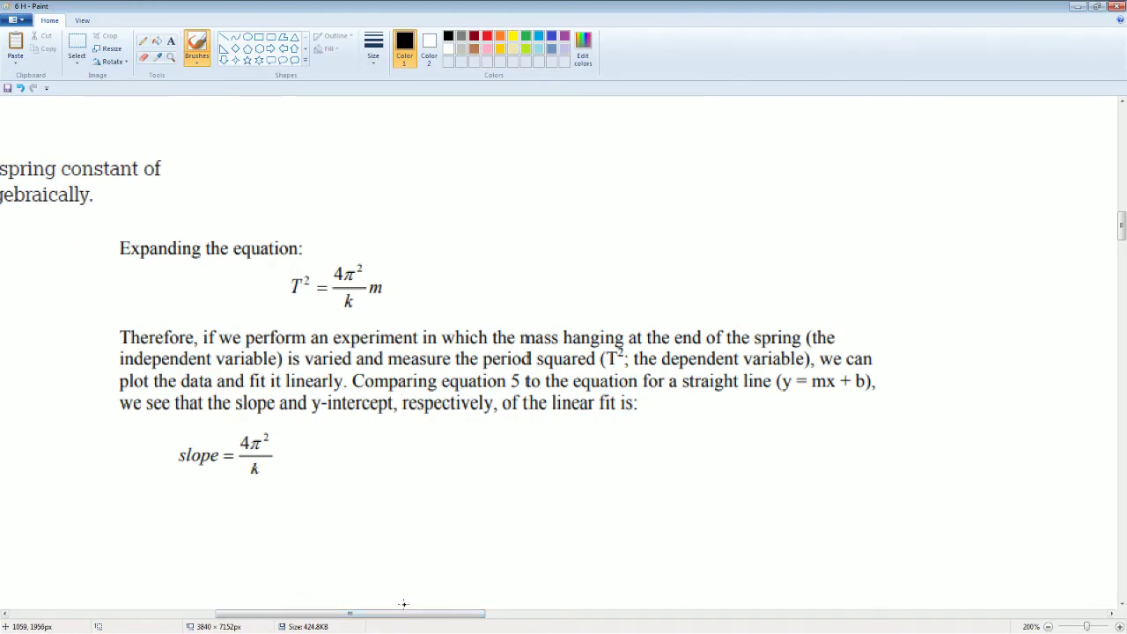
left_click_drag(401, 614, 264, 614)
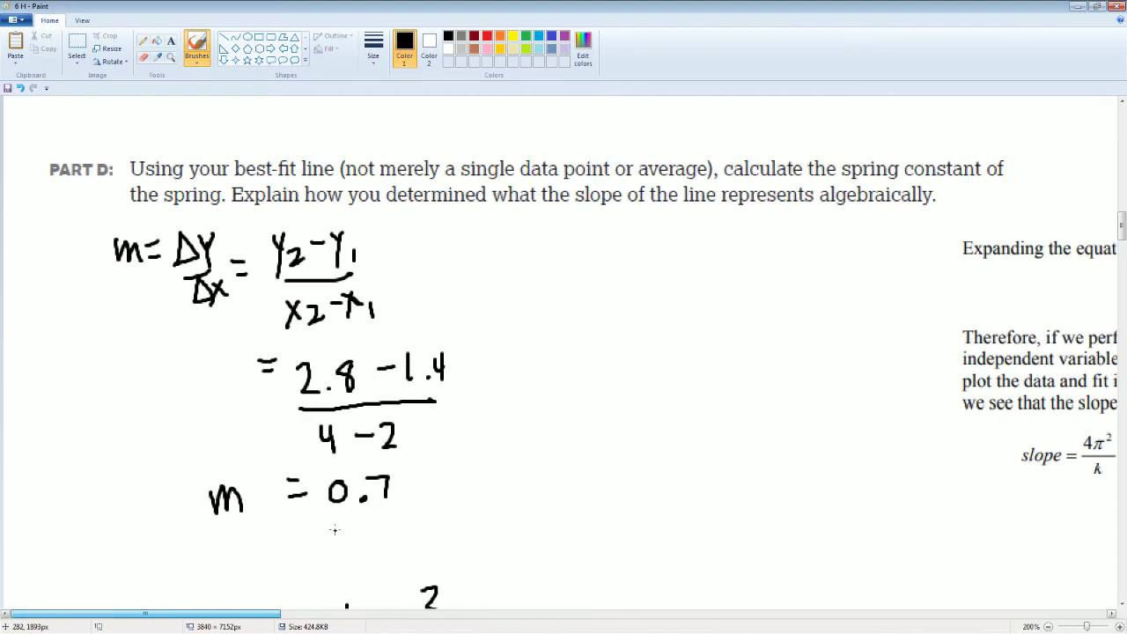
scroll(340, 527, "down", 1)
scroll(340, 526, "down", 3)
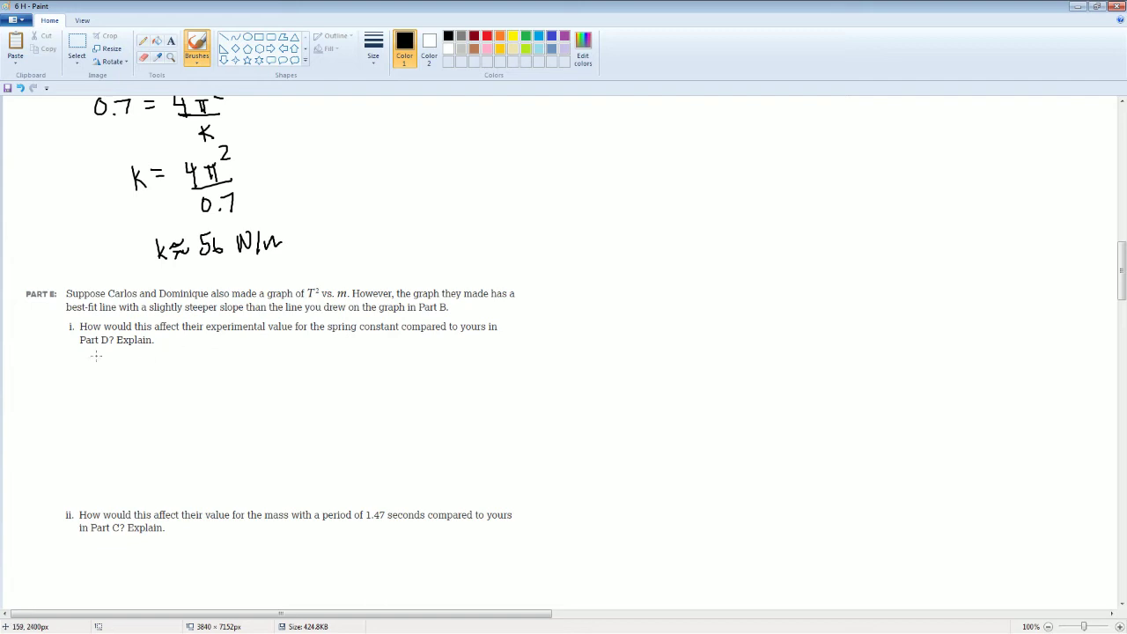
scroll(100, 331, "up", 3)
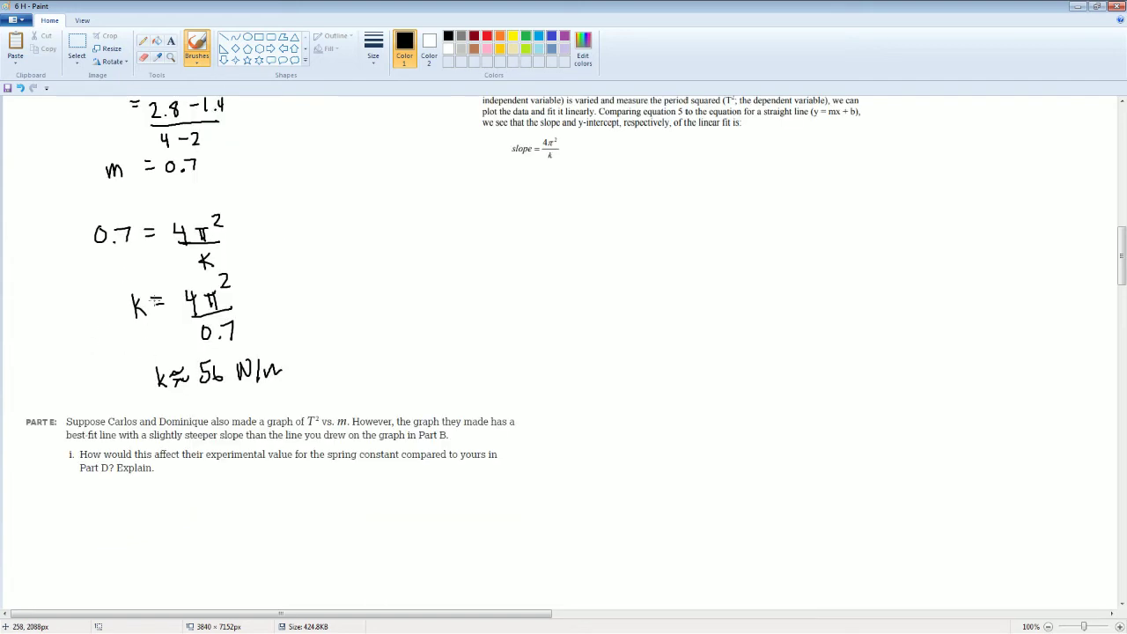
scroll(203, 457, "down", 3)
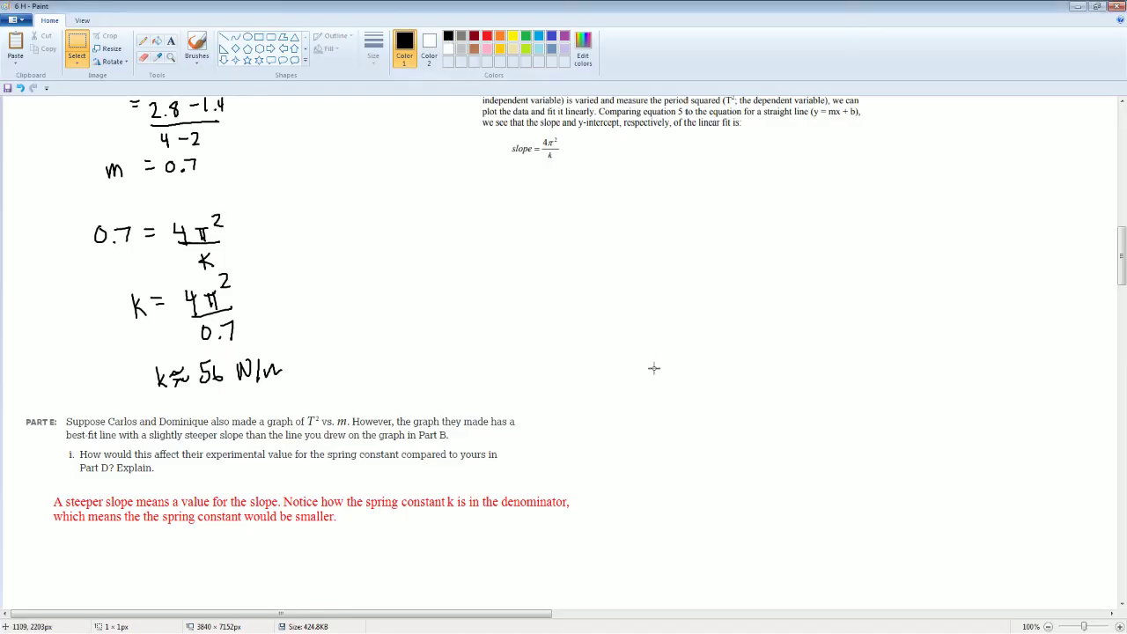
Write the equation m = 4π²/k in black with the brush beside the Part E question i answer.
left_click(197, 46)
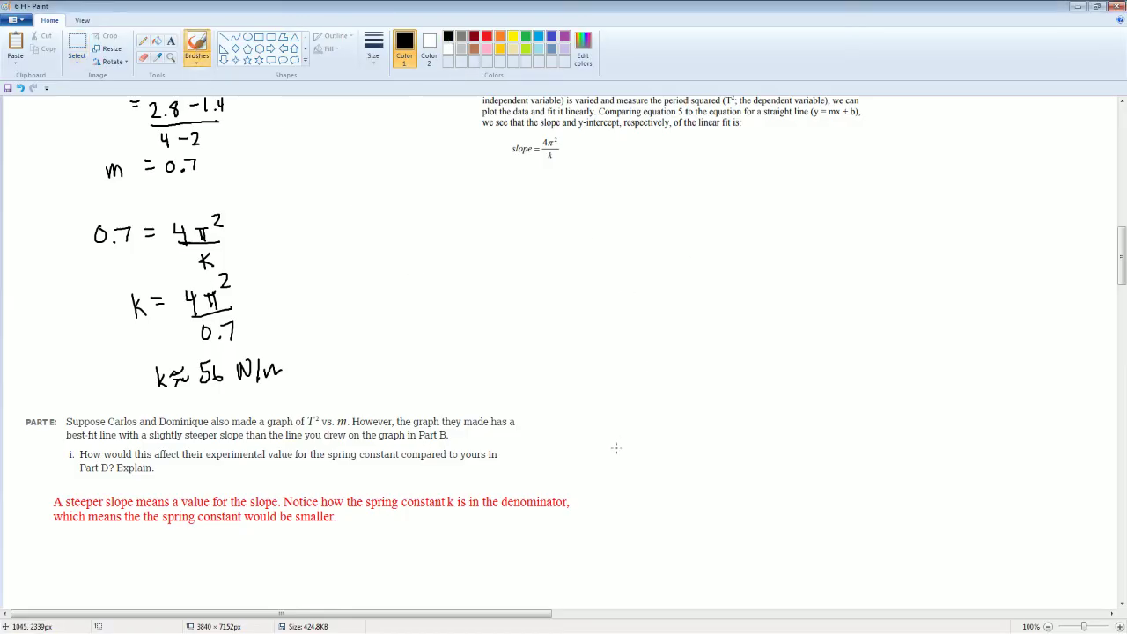
mouse_move(617, 471)
left_mouse_down()
mouse_move(636, 444)
mouse_move(645, 466)
mouse_move(672, 444)
mouse_move(703, 447)
left_mouse_up()
mouse_move(698, 428)
left_mouse_down()
mouse_move(700, 459)
mouse_move(723, 442)
left_mouse_up()
left_click_drag(713, 444, 718, 463)
mouse_move(720, 423)
left_mouse_down()
mouse_move(729, 418)
mouse_move(736, 436)
left_mouse_up()
mouse_move(702, 474)
left_mouse_down()
mouse_move(744, 469)
mouse_move(719, 514)
left_mouse_up()
left_click_drag(731, 493, 740, 517)
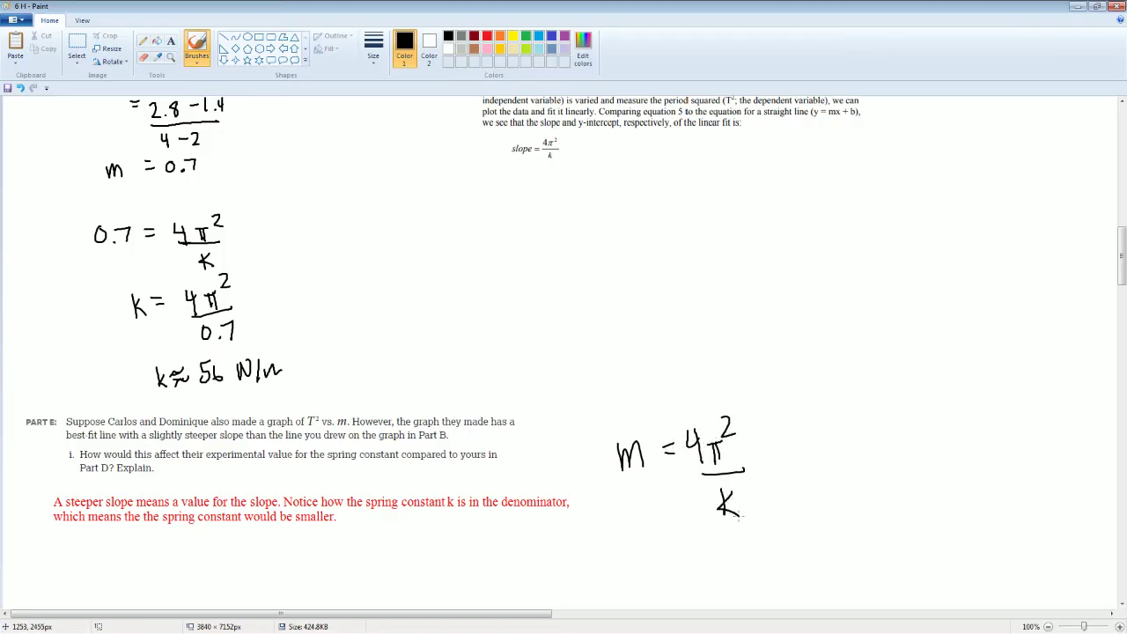
Circle m and k in the equation and add arrows labelled "as this goes up" for m and "this goes down" for k.
mouse_move(628, 434)
left_mouse_down()
mouse_move(618, 483)
mouse_move(616, 440)
left_mouse_up()
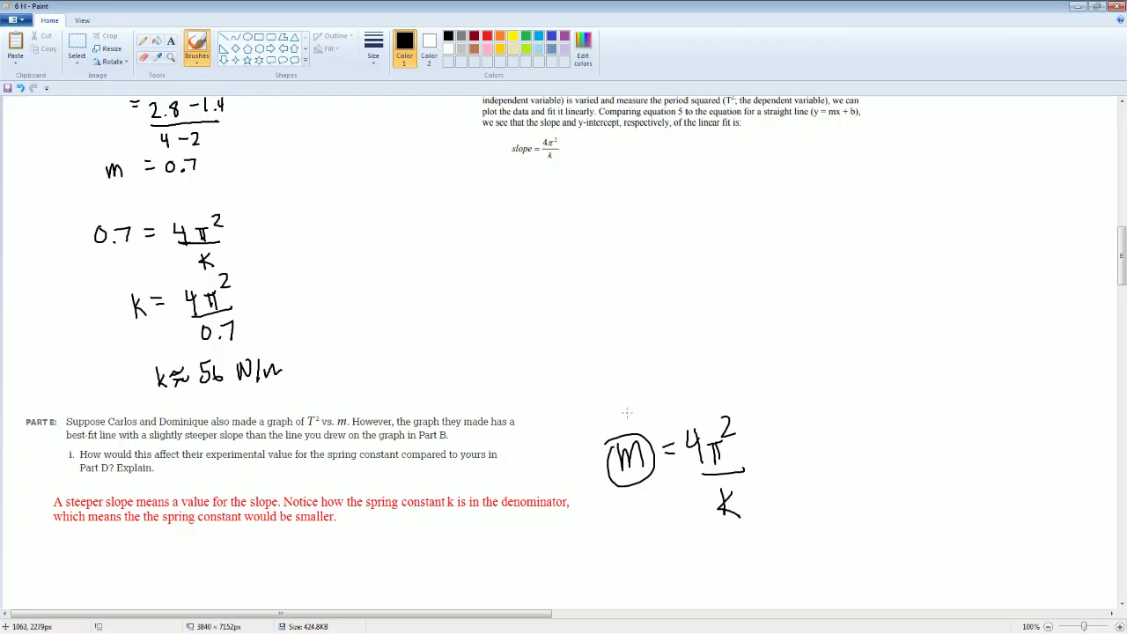
left_click_drag(601, 392, 608, 437)
left_click_drag(609, 437, 626, 420)
mouse_move(745, 499)
left_mouse_down()
mouse_move(736, 483)
mouse_move(770, 518)
left_mouse_up()
left_click_drag(762, 512, 834, 511)
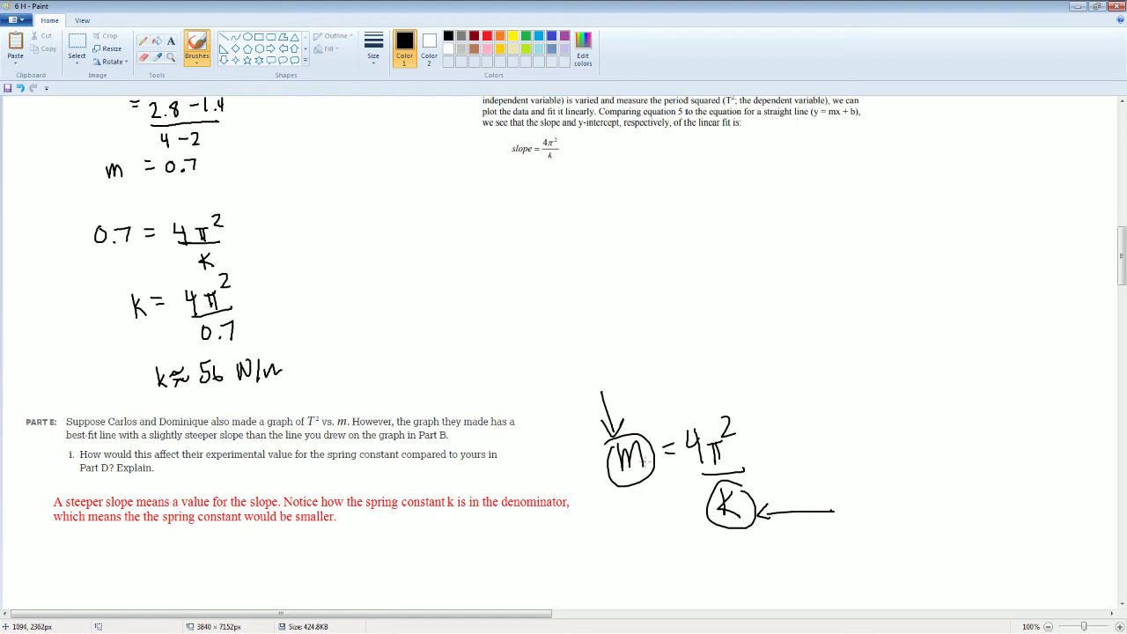
mouse_move(573, 370)
left_mouse_down()
mouse_move(567, 381)
mouse_move(595, 355)
mouse_move(607, 368)
mouse_move(617, 354)
mouse_move(636, 361)
mouse_move(656, 338)
mouse_move(694, 327)
left_mouse_up()
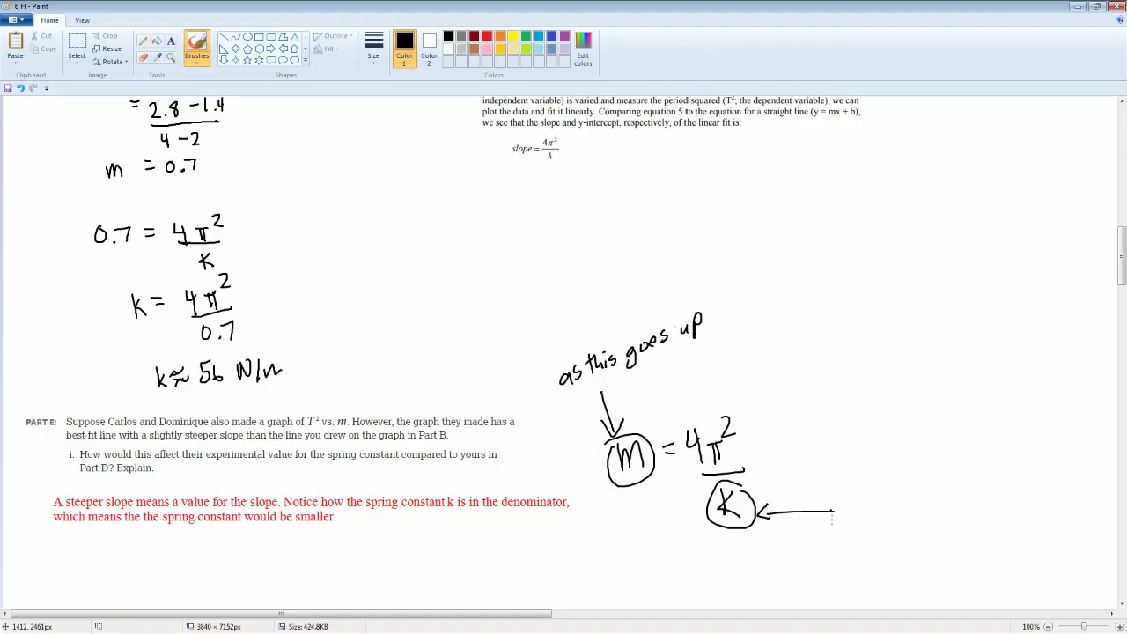
mouse_move(832, 519)
left_mouse_down()
mouse_move(847, 528)
mouse_move(1009, 508)
left_mouse_up()
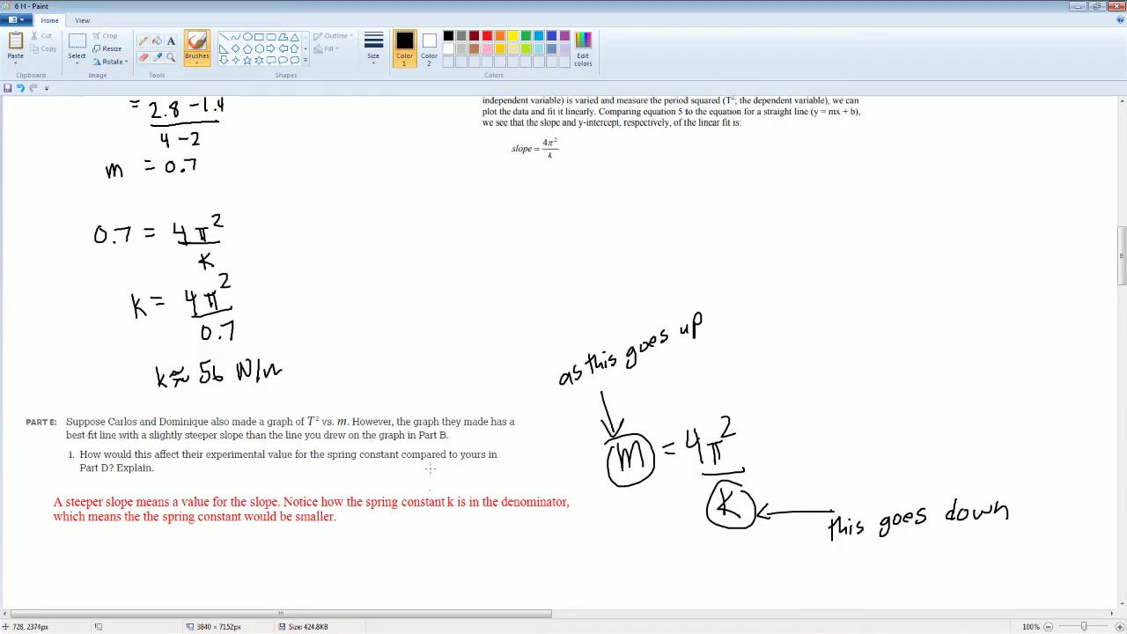
Move the Part E question ii text up closer to the red answer for question i.
scroll(430, 468, "down", 3)
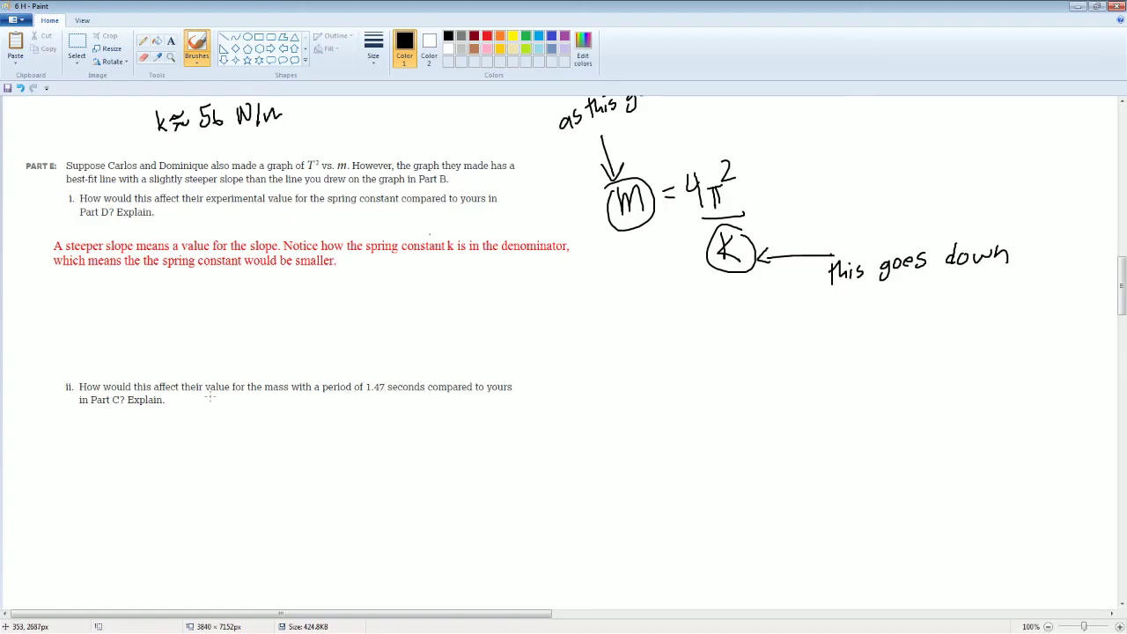
left_click(77, 46)
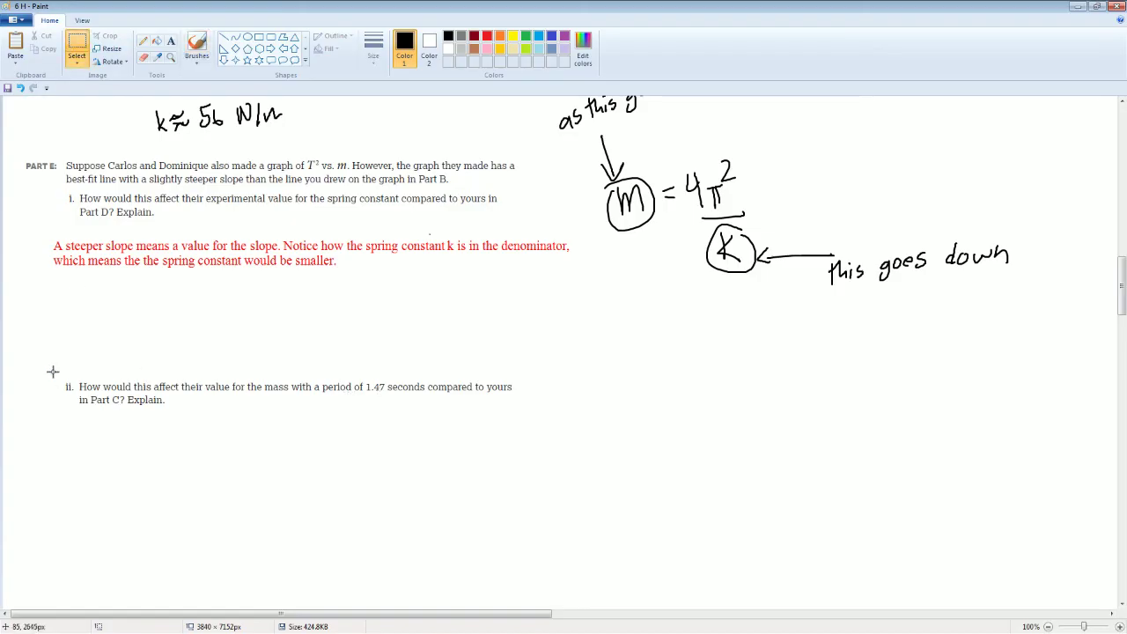
left_click_drag(53, 371, 589, 449)
left_click_drag(390, 406, 386, 334)
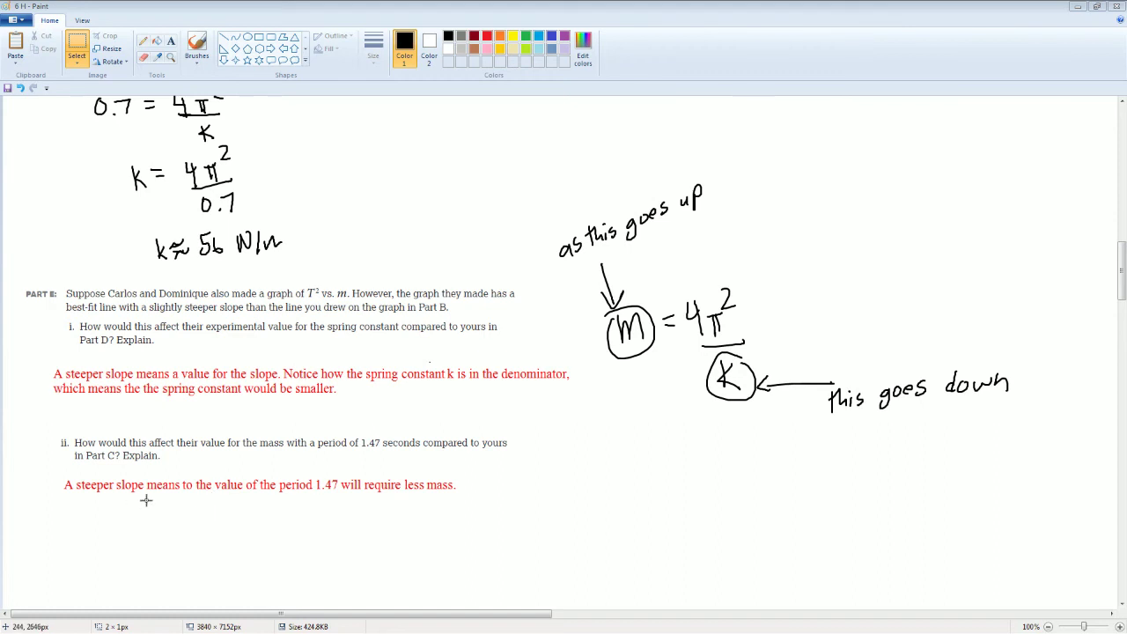
Draw a straight blue line from the origin of the Part B graph, steeper than the existing best-fit line.
scroll(432, 235, "up", 10)
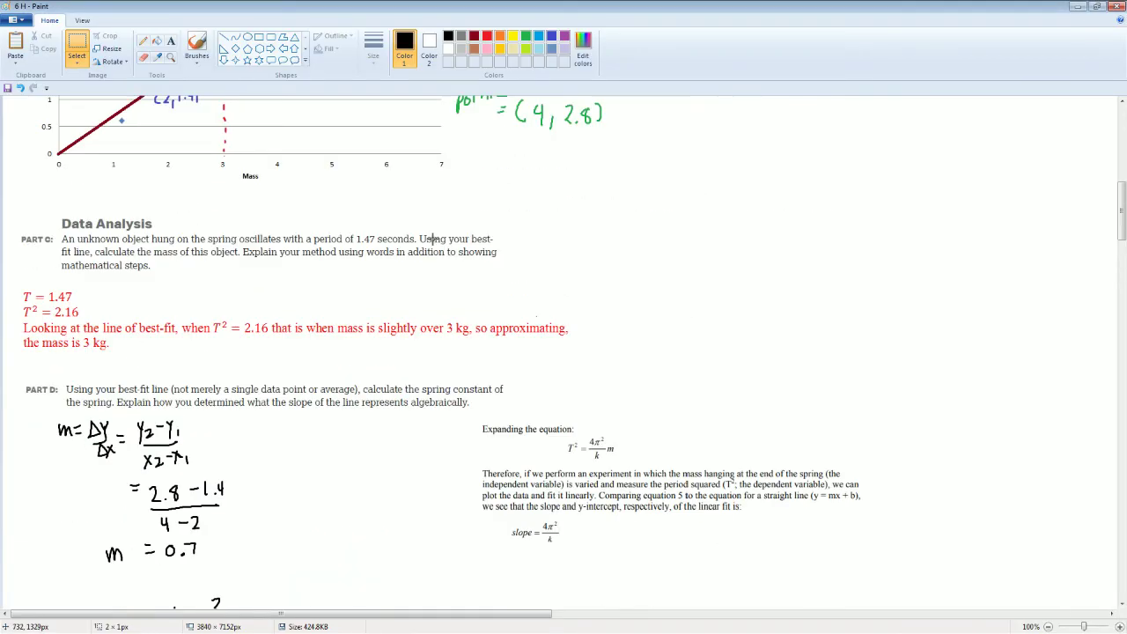
scroll(494, 111, "up", 2)
left_click(487, 37)
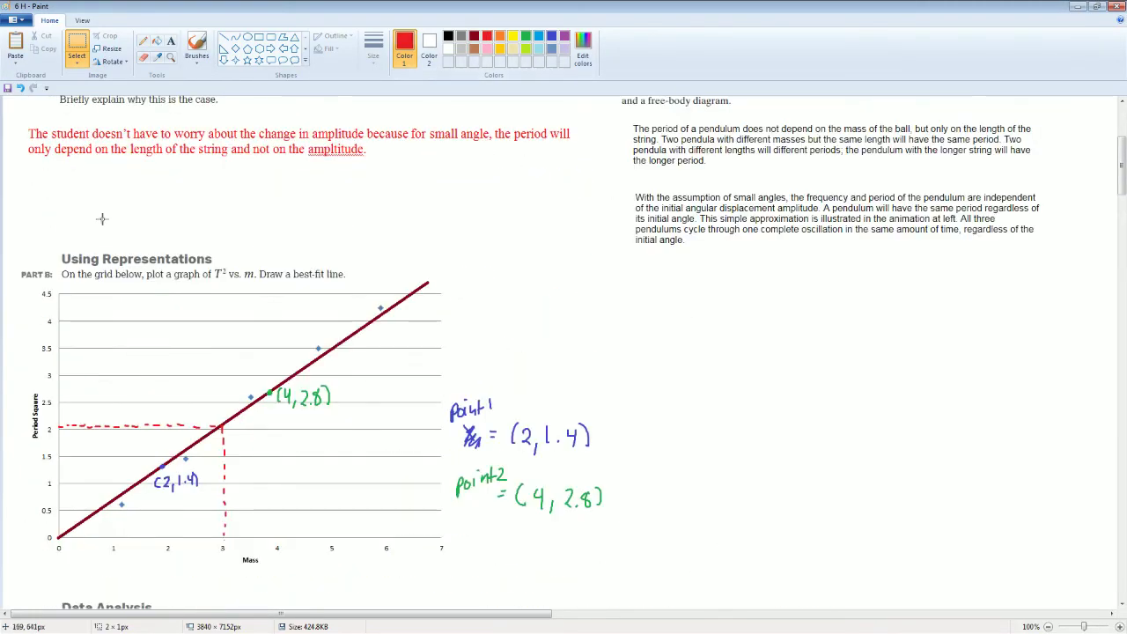
scroll(541, 46, "up", 5)
left_click(564, 37)
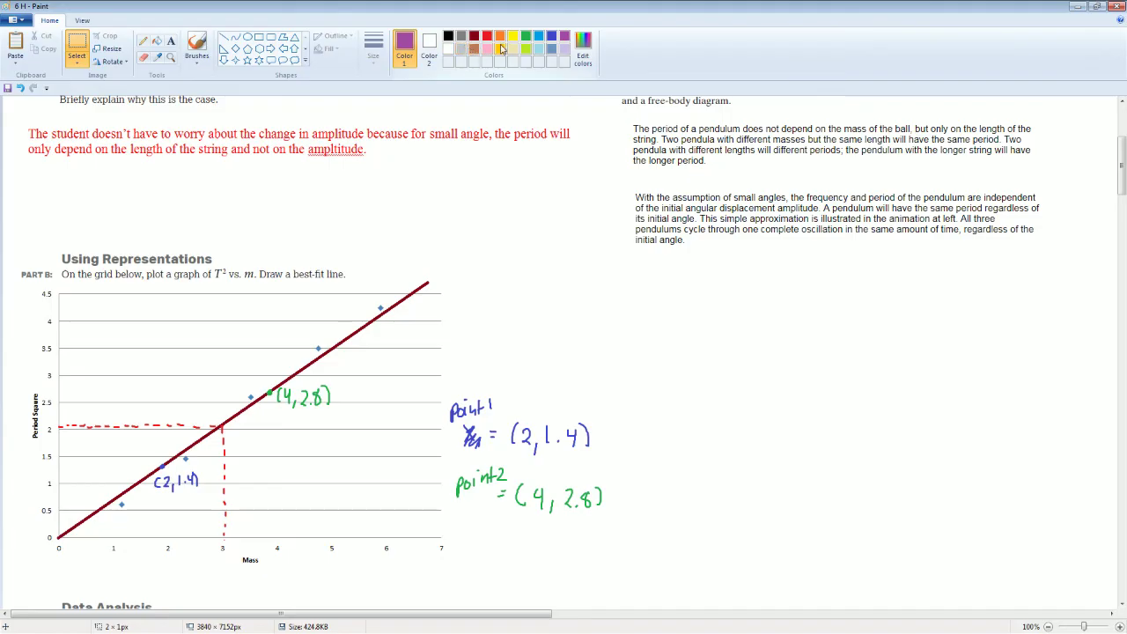
left_click(552, 37)
left_click(525, 37)
left_click(552, 37)
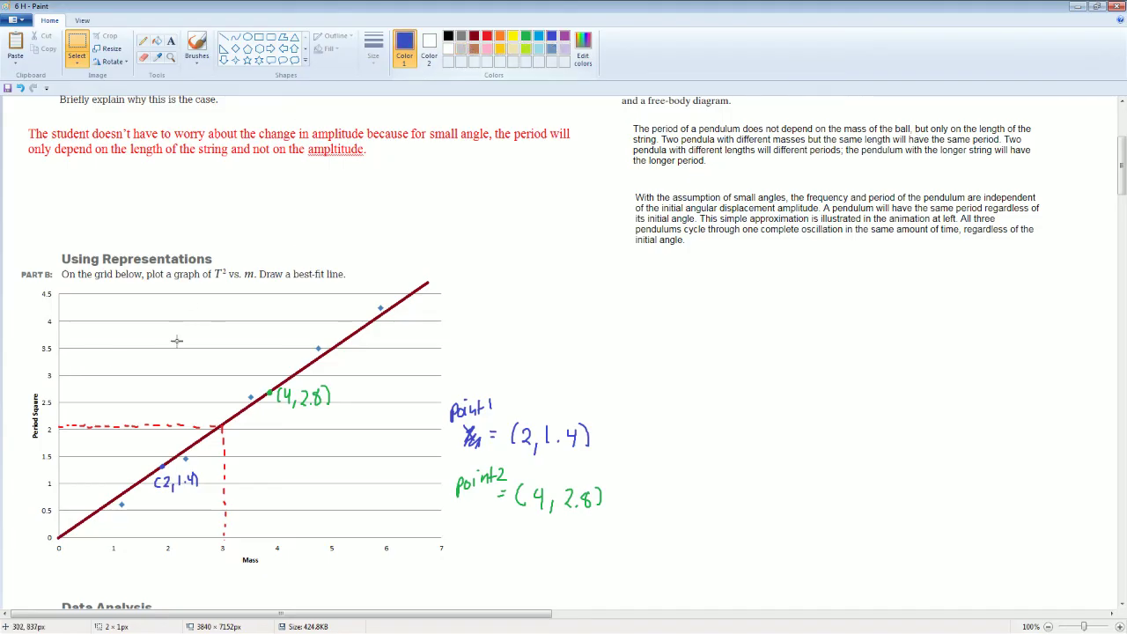
left_click(224, 39)
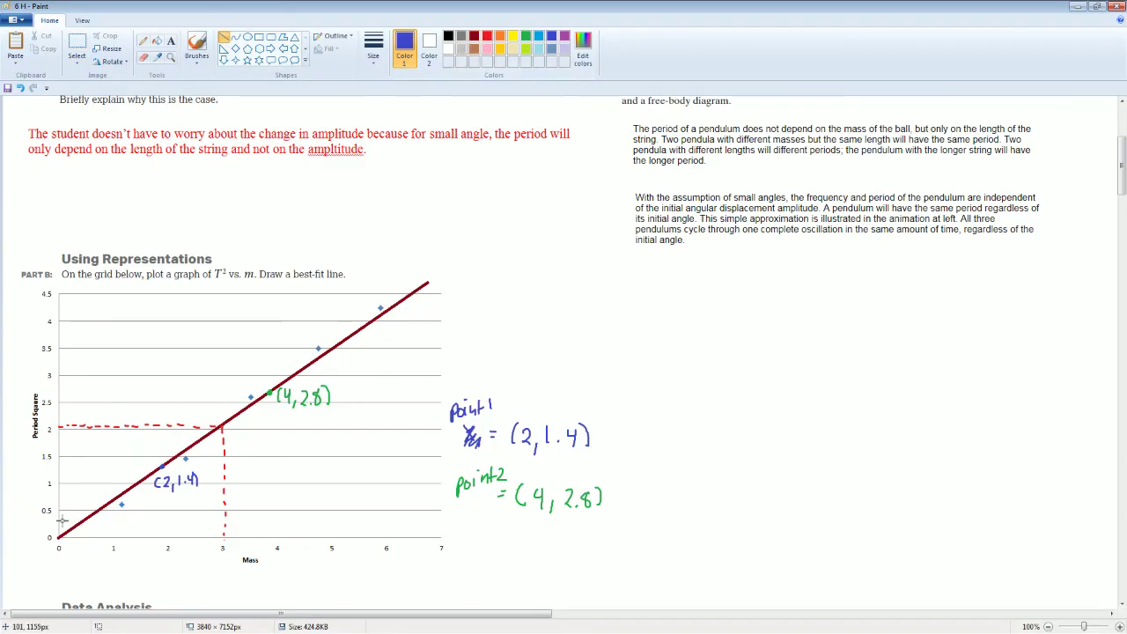
mouse_move(59, 536)
left_mouse_down()
mouse_move(231, 268)
mouse_move(378, 246)
mouse_move(317, 234)
mouse_move(328, 236)
left_mouse_up()
Mark in dark red the point where the blue line crosses the horizontal dashed line, with an arrow pointing to it.
scroll(686, 521, "down", 6)
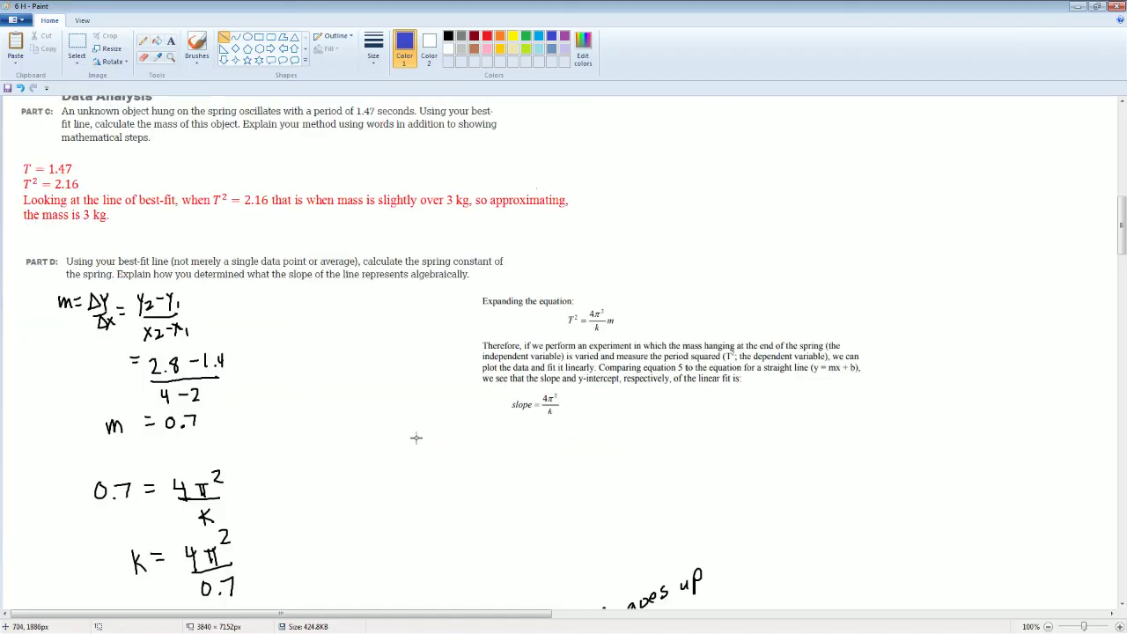
scroll(347, 326, "up", 2)
scroll(307, 289, "up", 3)
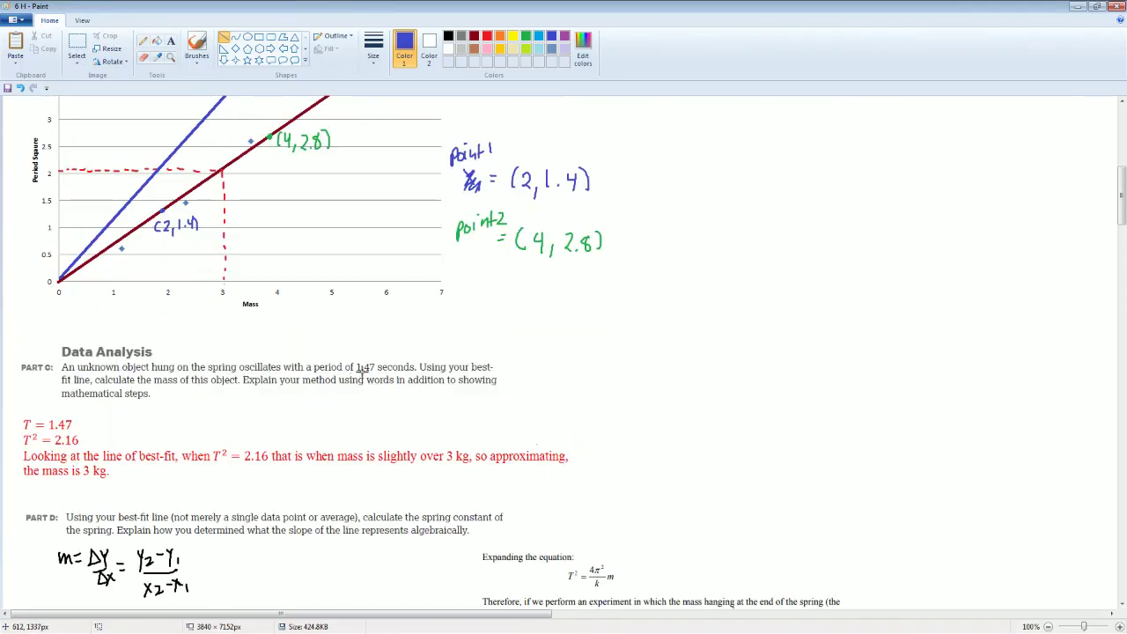
scroll(248, 462, "up", 3)
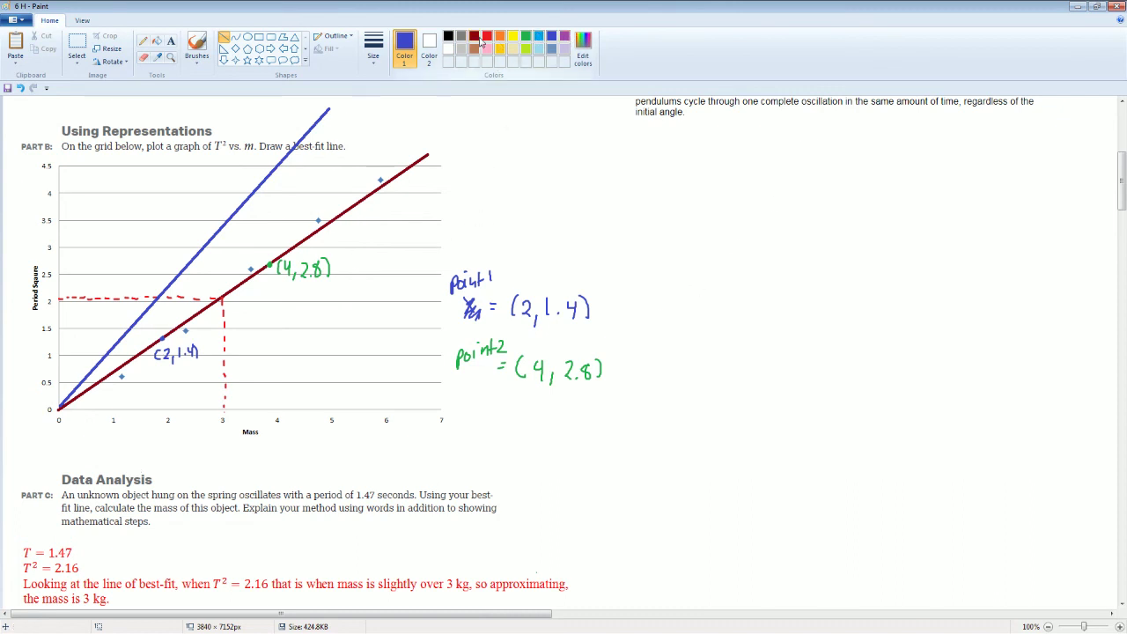
left_click(474, 37)
left_click(195, 48)
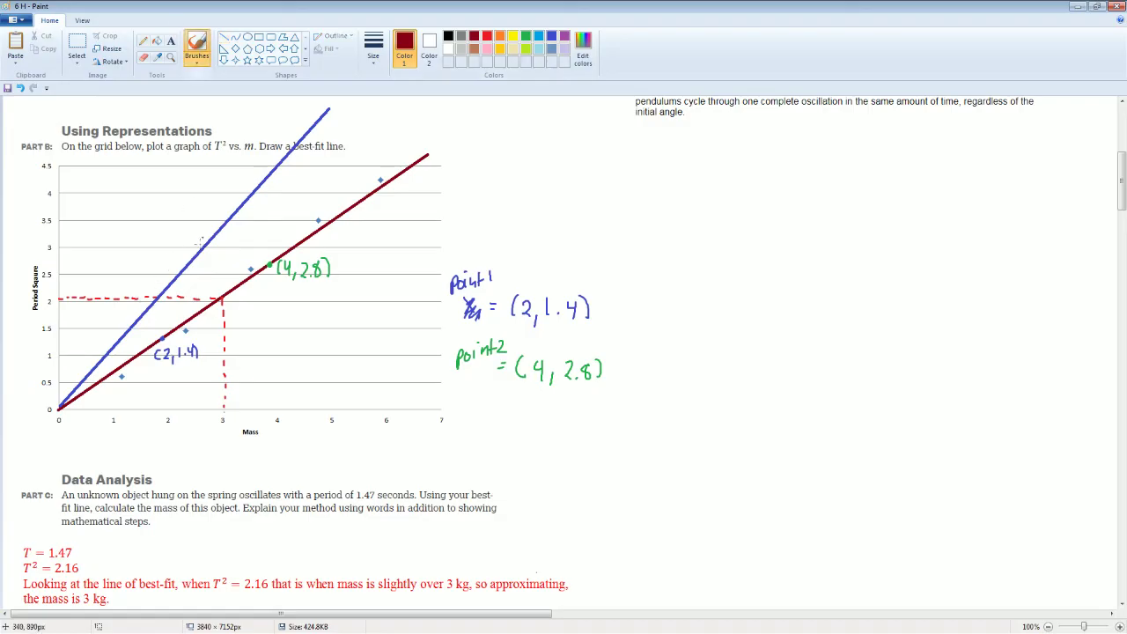
mouse_move(140, 259)
left_mouse_down()
mouse_move(146, 282)
mouse_move(154, 274)
left_mouse_up()
Label the marked crossing point in blue with T = 1.47 and T² = 2.16 above the arrow.
left_click(551, 37)
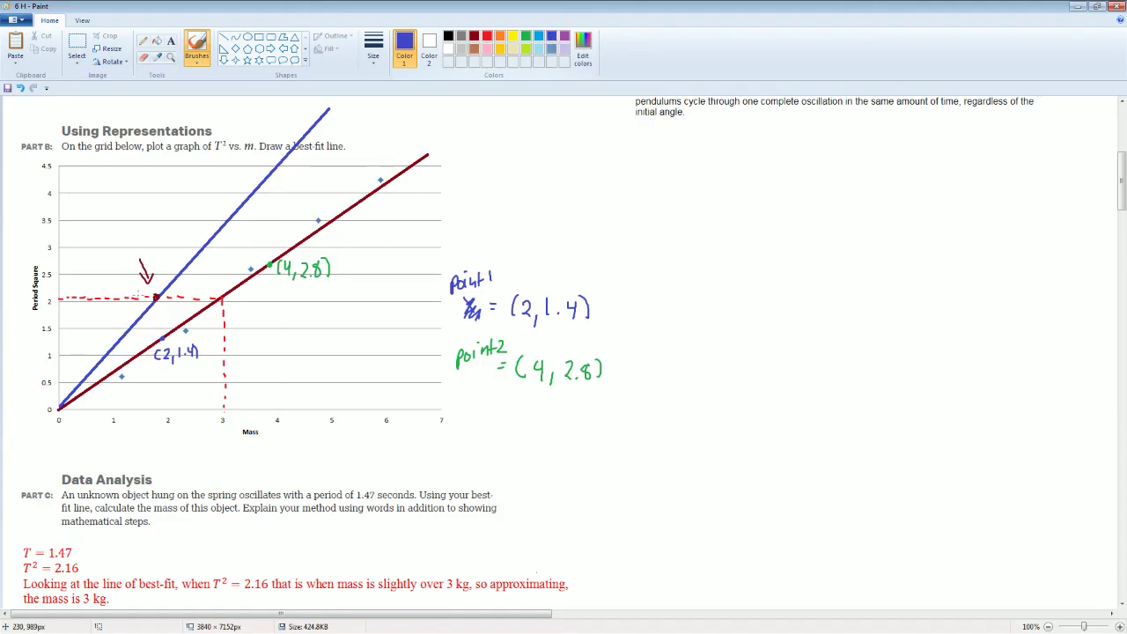
mouse_move(93, 238)
left_mouse_down()
mouse_move(102, 252)
mouse_move(141, 233)
left_mouse_up()
left_click_drag(145, 218, 157, 231)
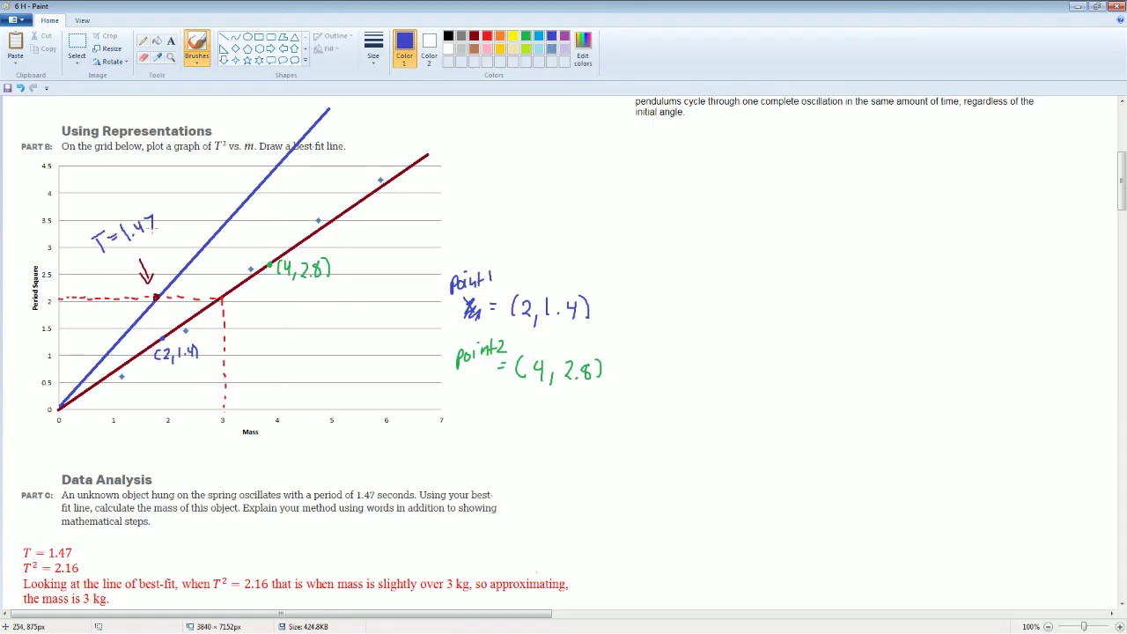
left_click_drag(113, 260, 112, 274)
left_click_drag(115, 250, 136, 245)
left_click_drag(129, 252, 144, 251)
left_click_drag(146, 247, 148, 246)
left_click_drag(159, 233, 153, 244)
Draw a blue dashed arrow from the crossing point down to the mass axis and label its end "less mass" with another arrow.
left_click_drag(152, 407, 166, 407)
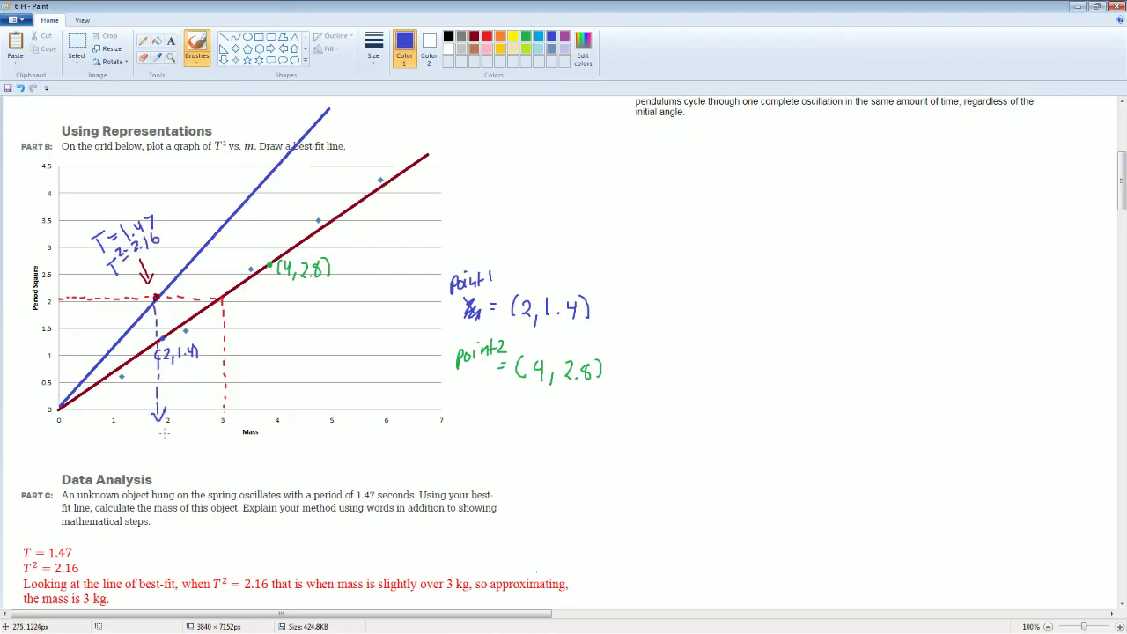
mouse_move(150, 445)
left_mouse_down()
mouse_move(163, 445)
mouse_move(155, 484)
mouse_move(167, 485)
left_mouse_up()
mouse_move(166, 472)
left_mouse_down()
mouse_move(178, 482)
mouse_move(218, 474)
left_mouse_up()
left_click_drag(230, 462, 225, 475)
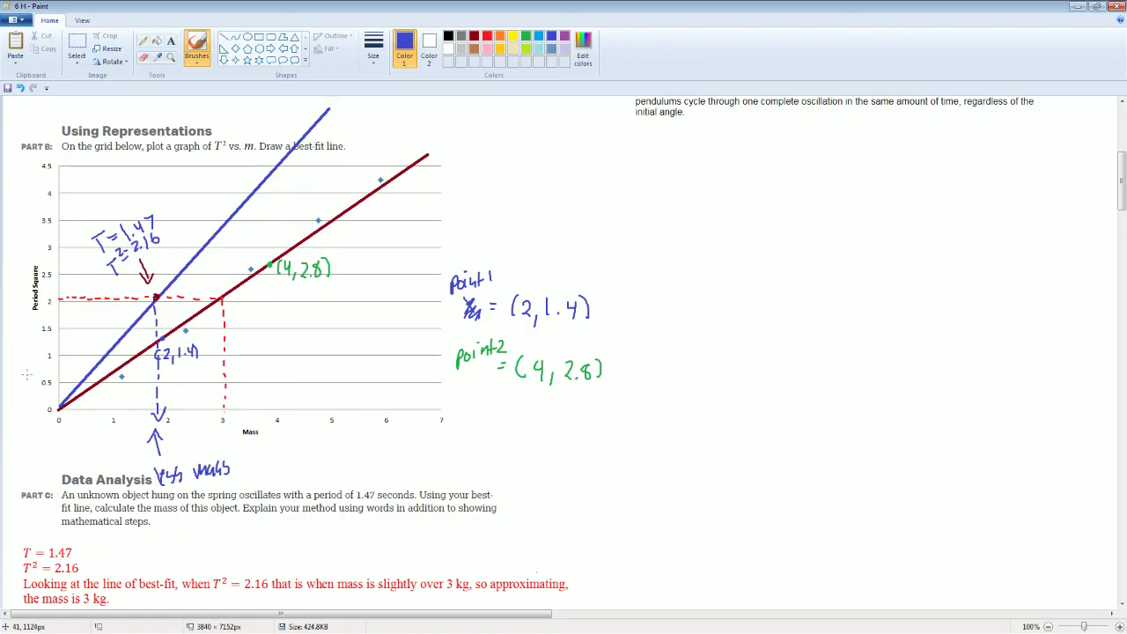
Compare the Part E answers with the annotated Part B graph and return to the start of the worksheet.
scroll(434, 386, "down", 10)
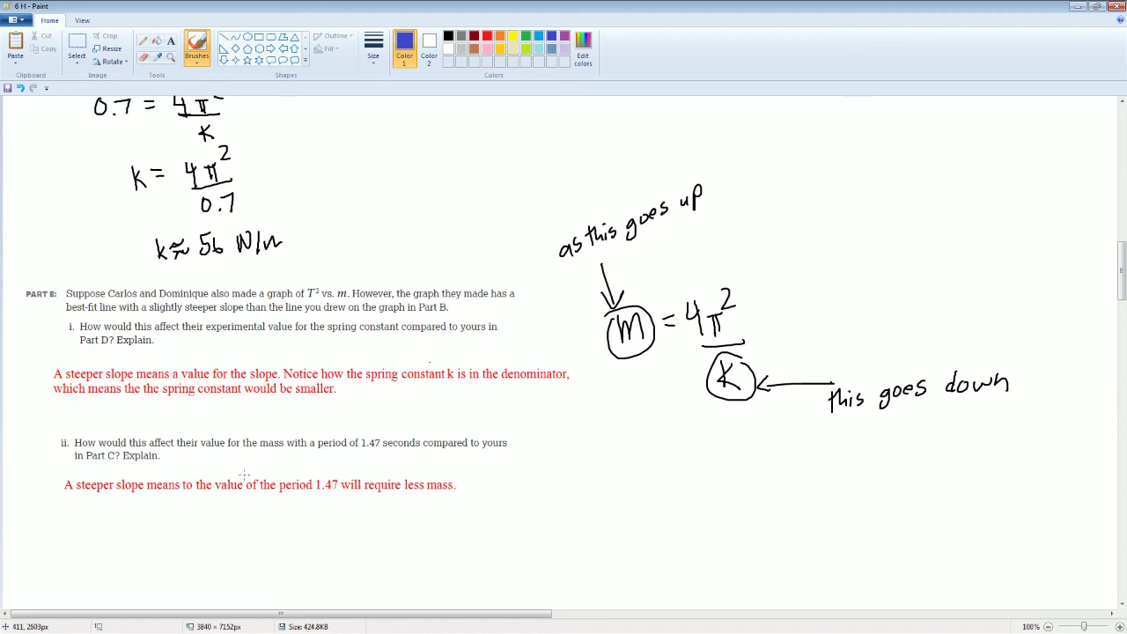
scroll(244, 476, "up", 10)
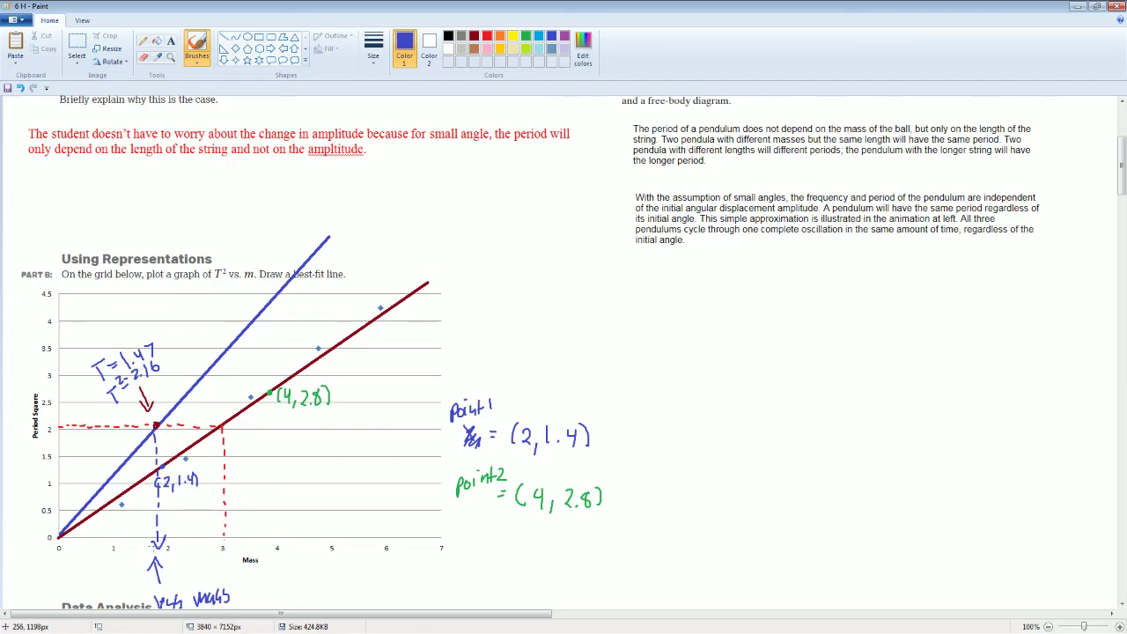
scroll(153, 545, "down", 20)
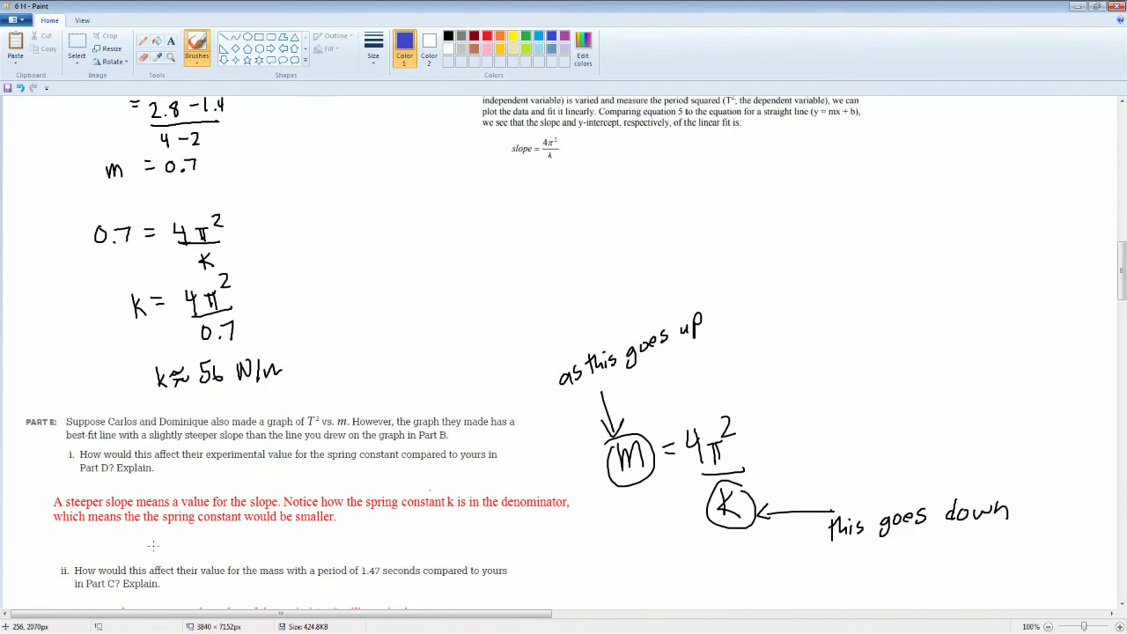
scroll(153, 546, "up", 10)
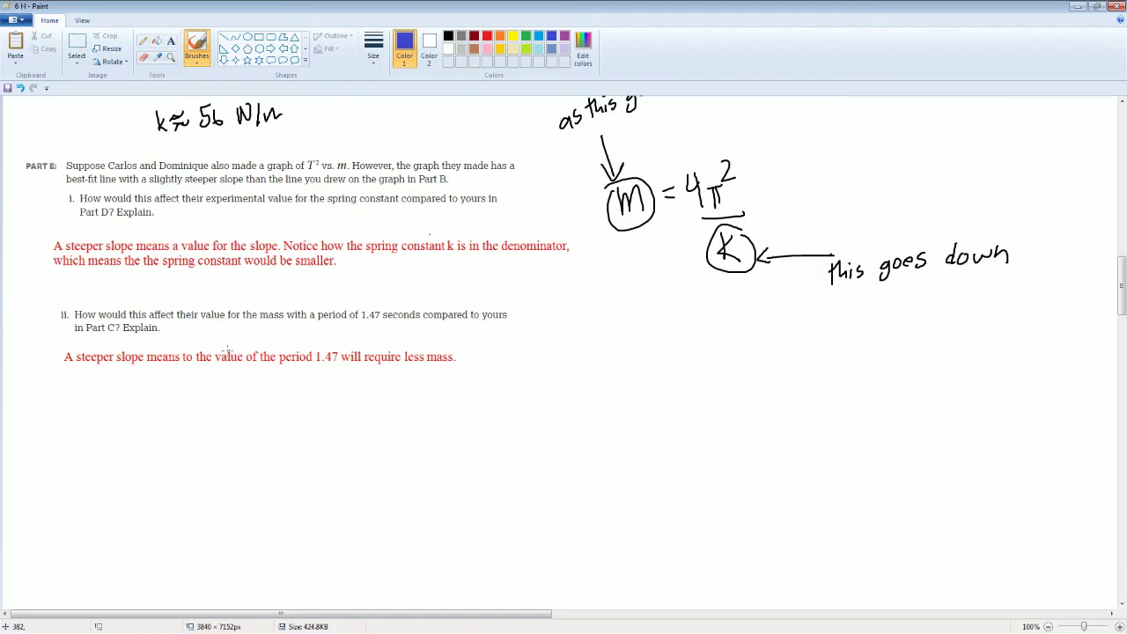
scroll(227, 350, "up", 20)
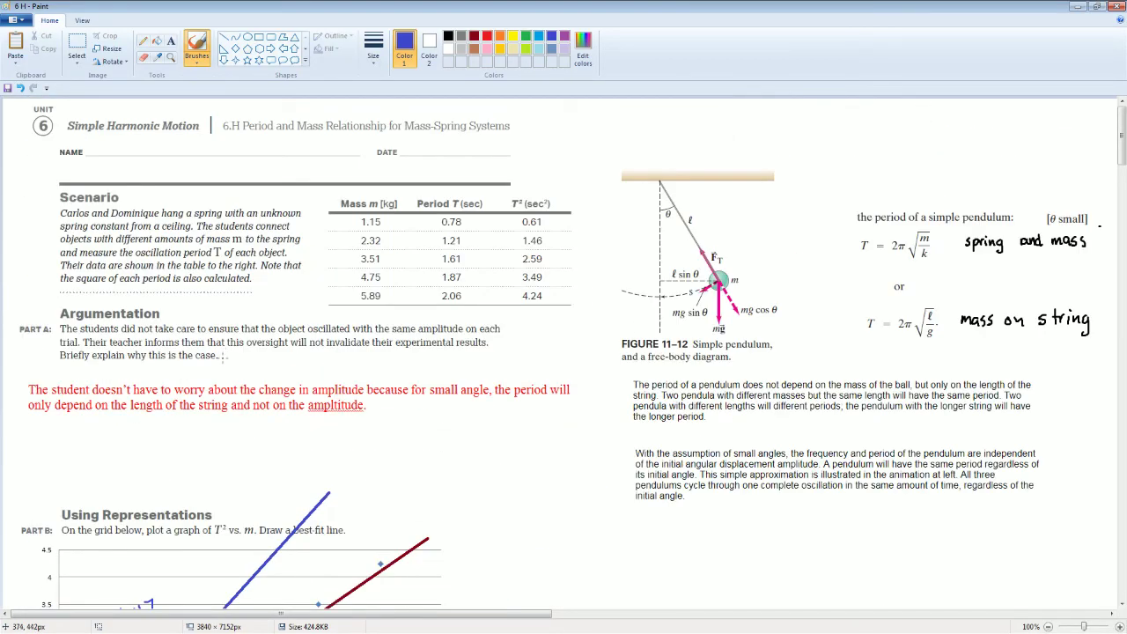